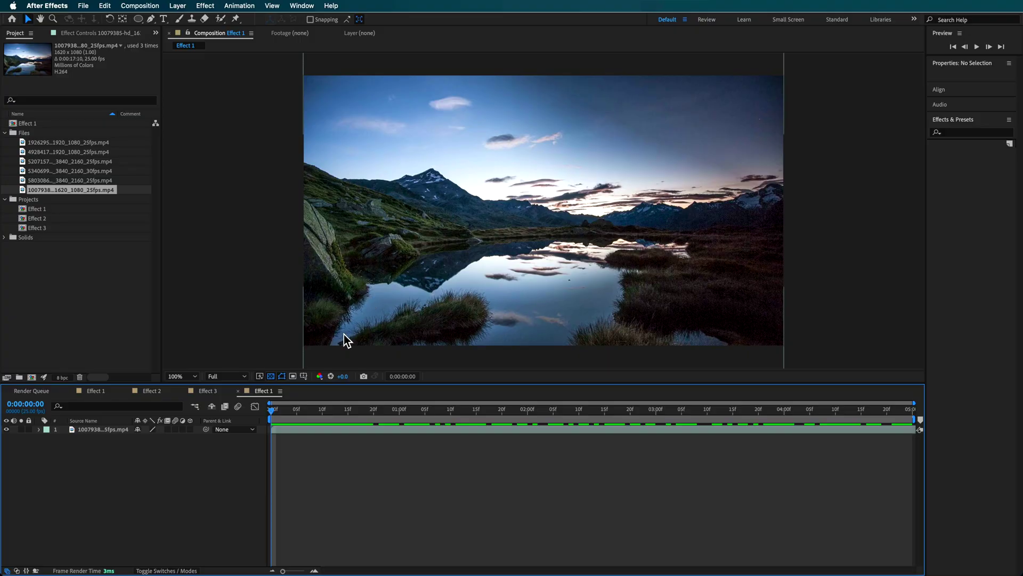
- Apply Freeze Frame to the mountain lake layer so it holds at 0:00:00:00
mouse_move(279, 415)
mouse_down()
mouse_move(664, 430)
mouse_move(269, 416)
mouse_up()
click(93, 430)
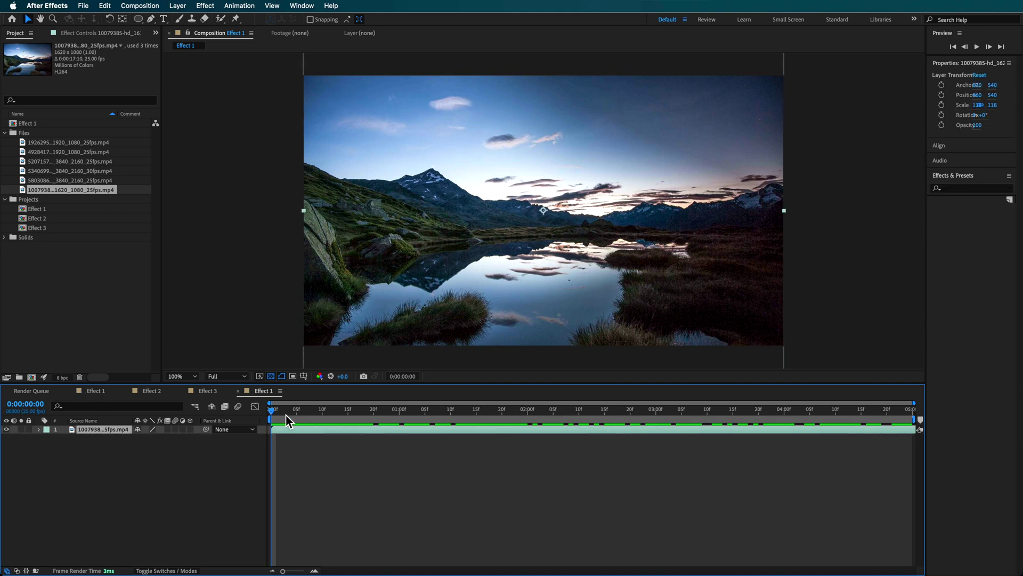
drag(283, 414, 197, 425)
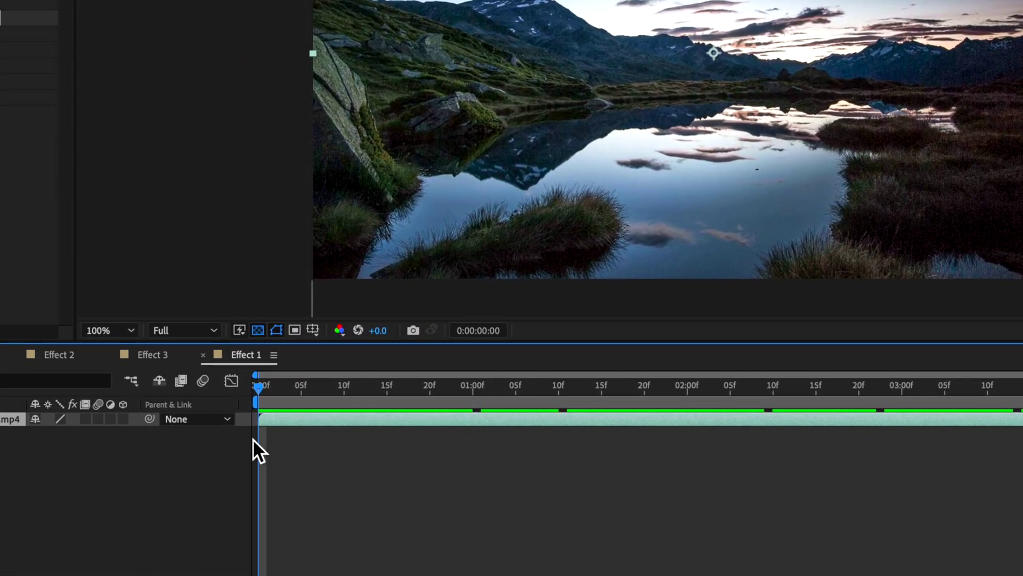
right_click(274, 426)
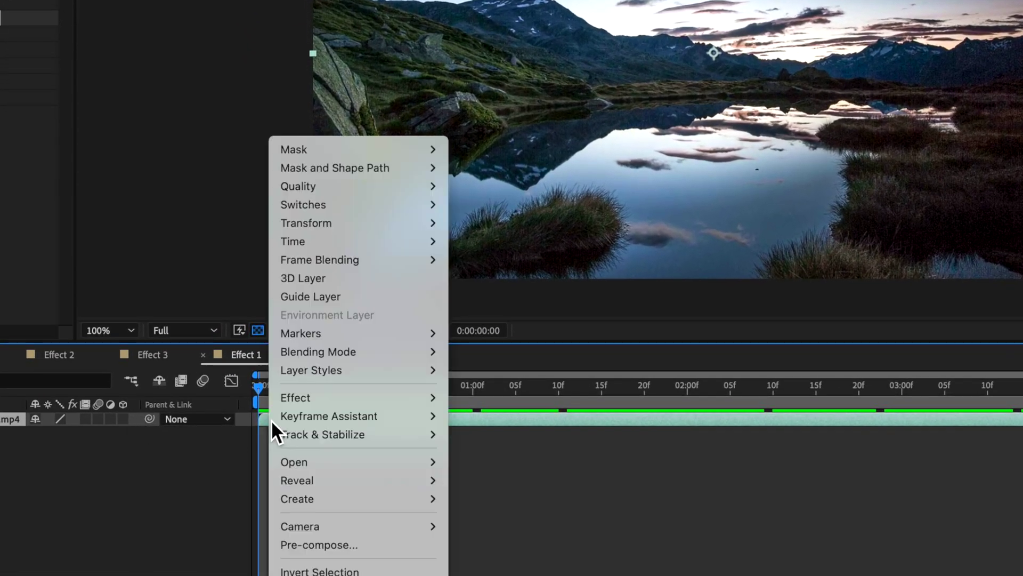
mouse_move(421, 242)
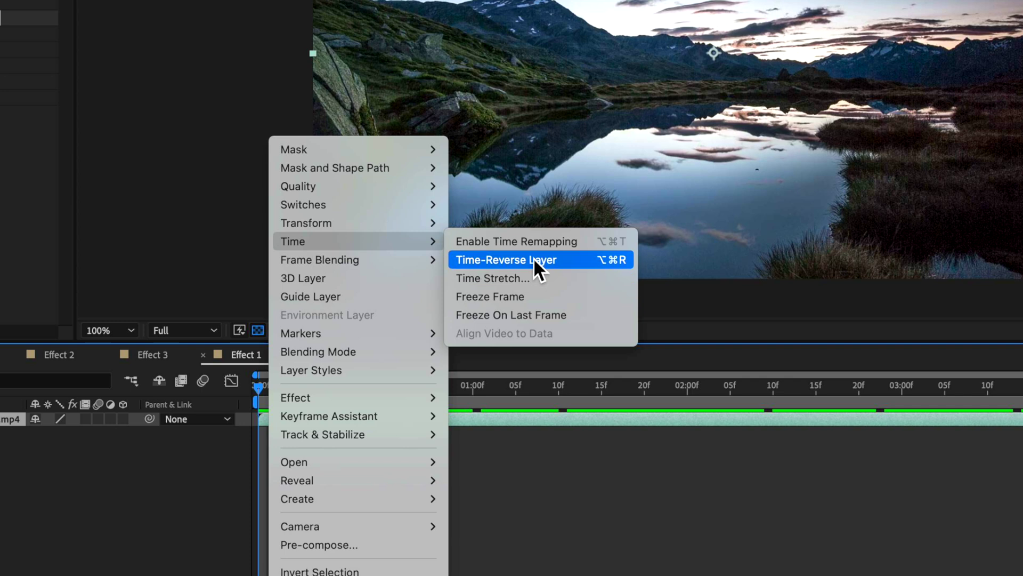
click(523, 297)
drag(255, 388, 423, 404)
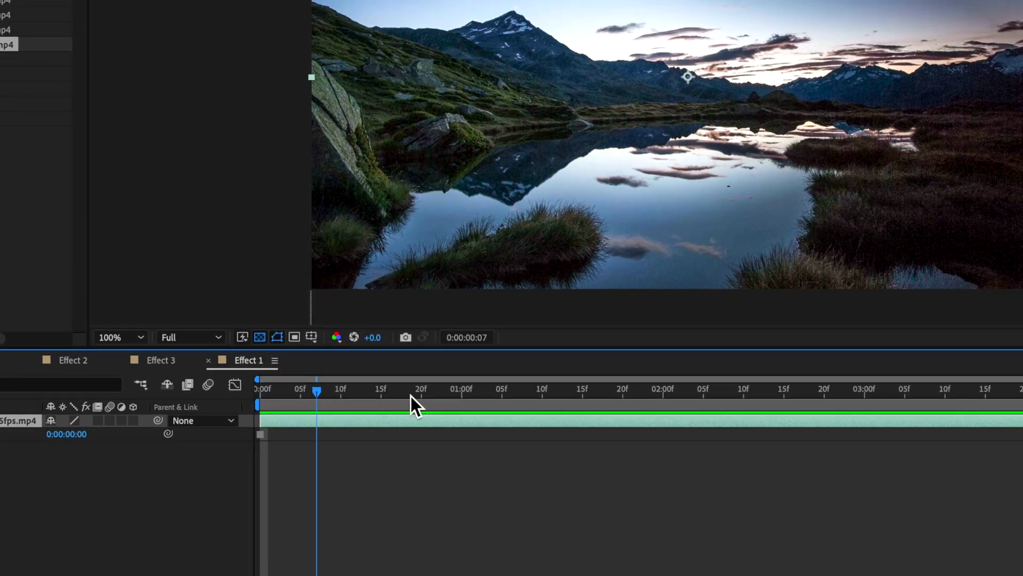
key(Home)
click(55, 460)
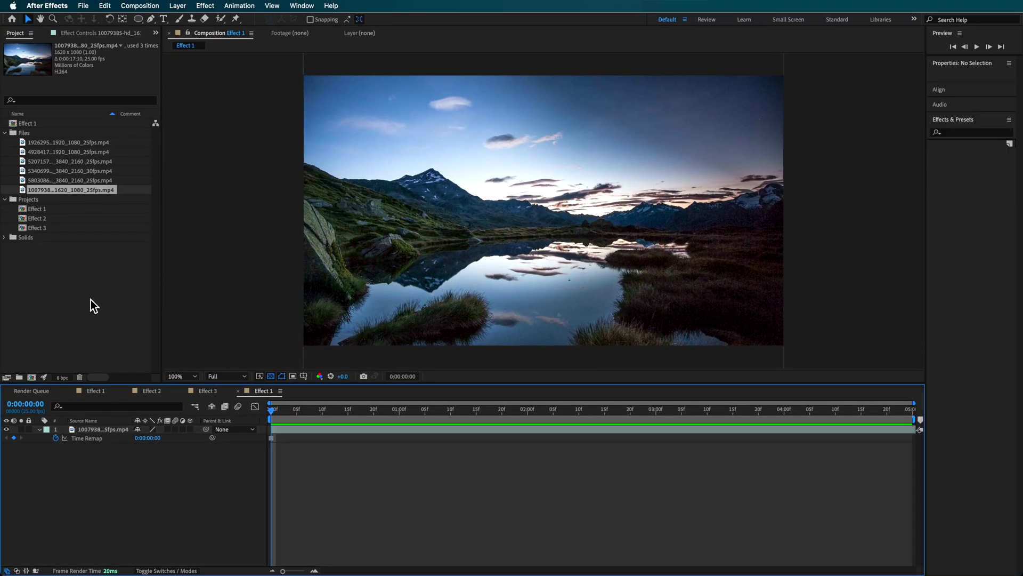
- Add the 1926295 Milky Way clip to the timeline above the lake layer
click(43, 161)
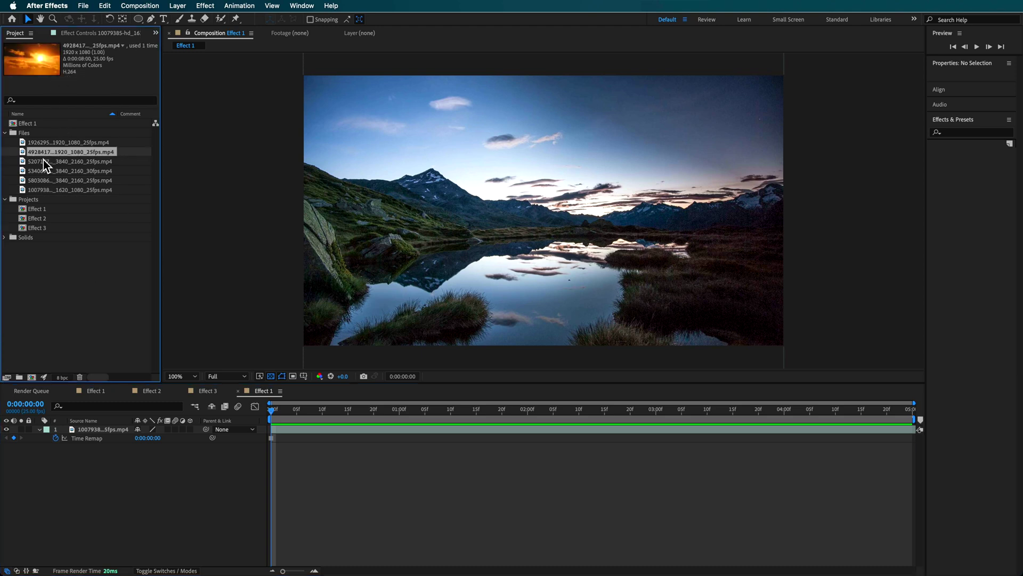
click(43, 171)
key(Down)
click(43, 143)
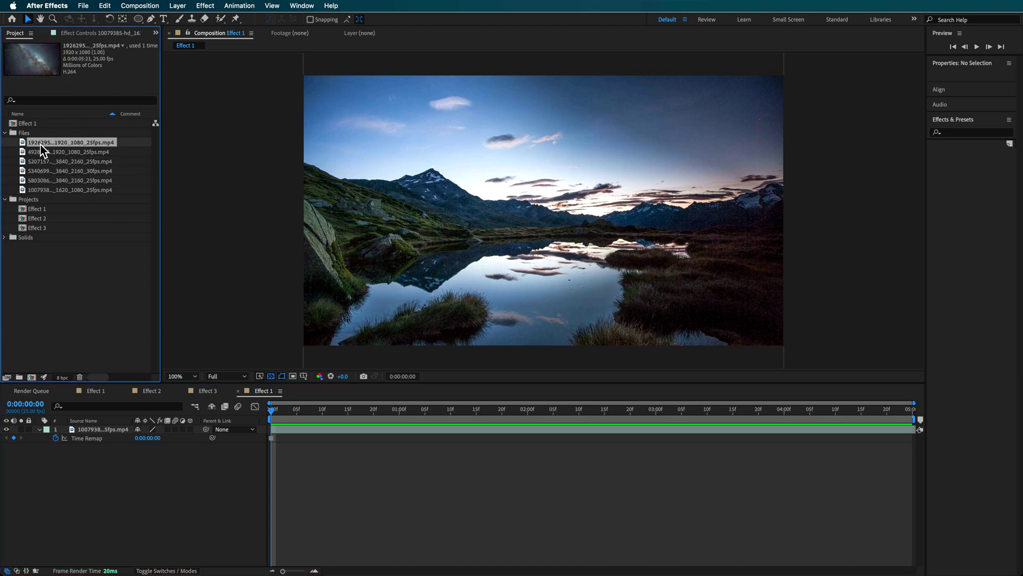
drag(41, 146, 96, 430)
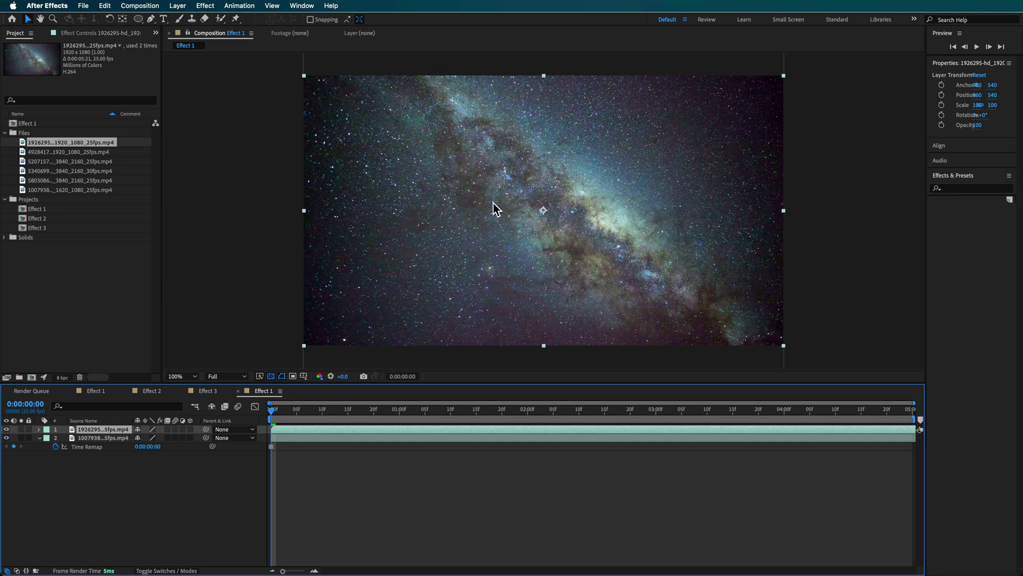
- Scale the Milky Way layer to about 89.6%, lower it over the lake, then hide it
drag(306, 213, 388, 212)
drag(637, 219, 591, 298)
drag(673, 290, 731, 290)
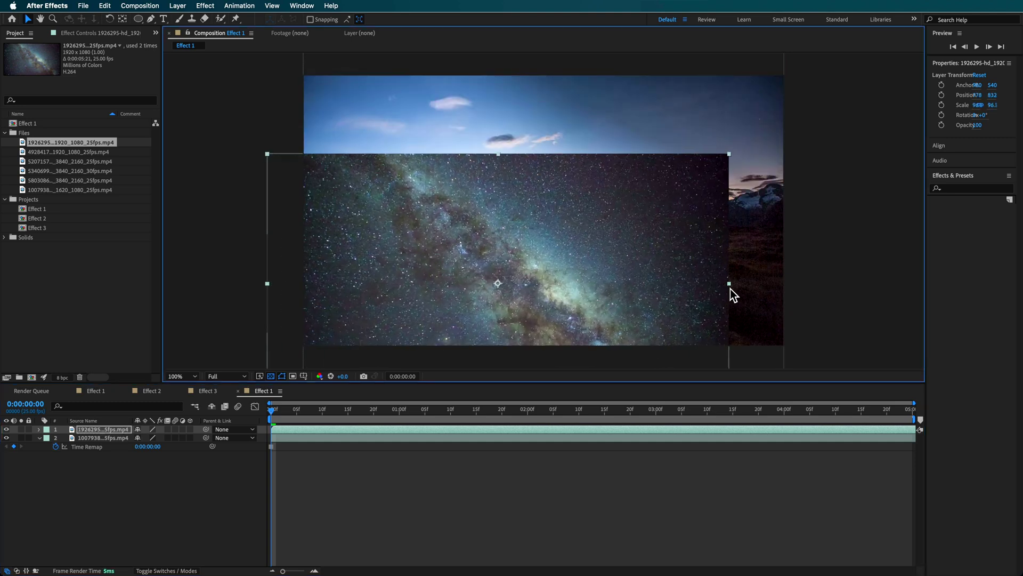
drag(523, 251, 577, 293)
mouse_move(759, 288)
mouse_down()
mouse_move(712, 290)
mouse_move(741, 288)
mouse_up()
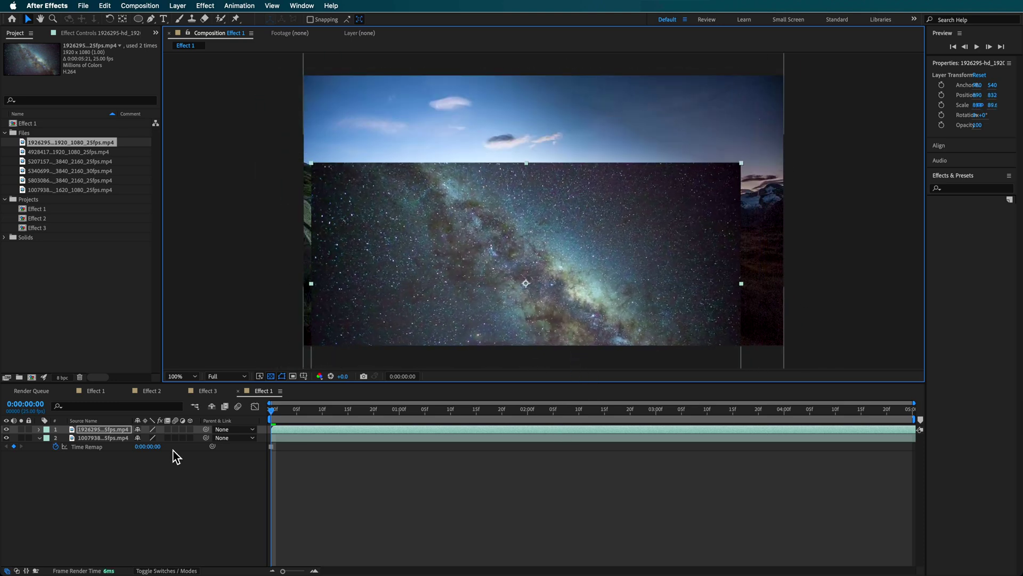
drag(438, 317, 437, 277)
click(7, 429)
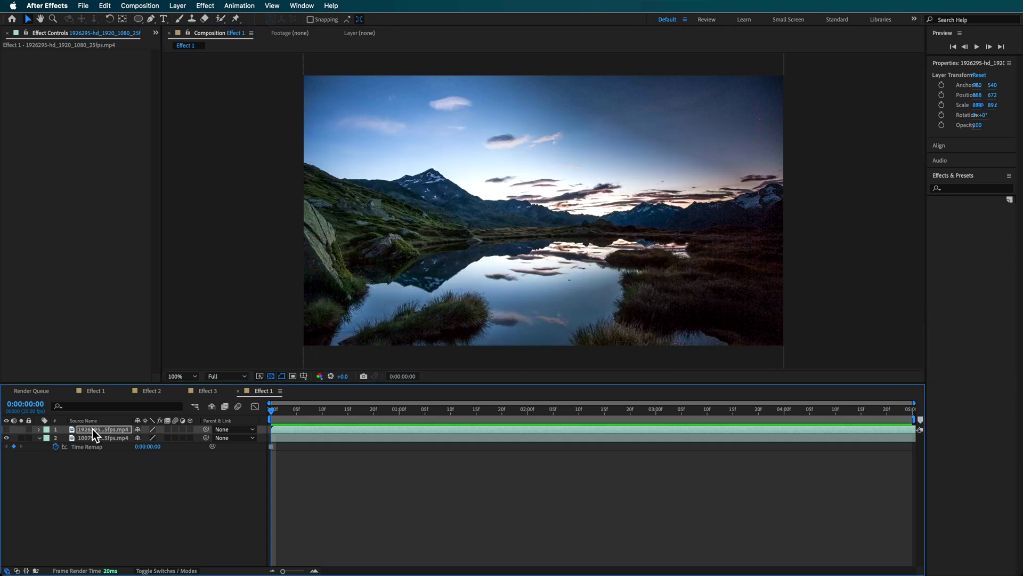
- Start a Pen mask on the Milky Way layer along the far and left lake shores
click(151, 19)
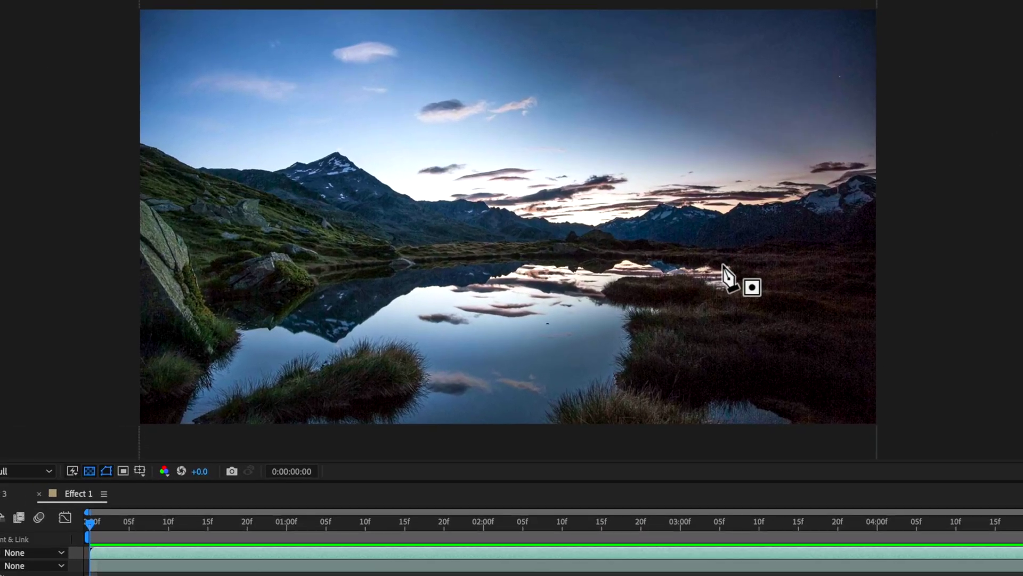
click(683, 240)
click(612, 236)
drag(442, 263, 271, 299)
drag(168, 312, 196, 331)
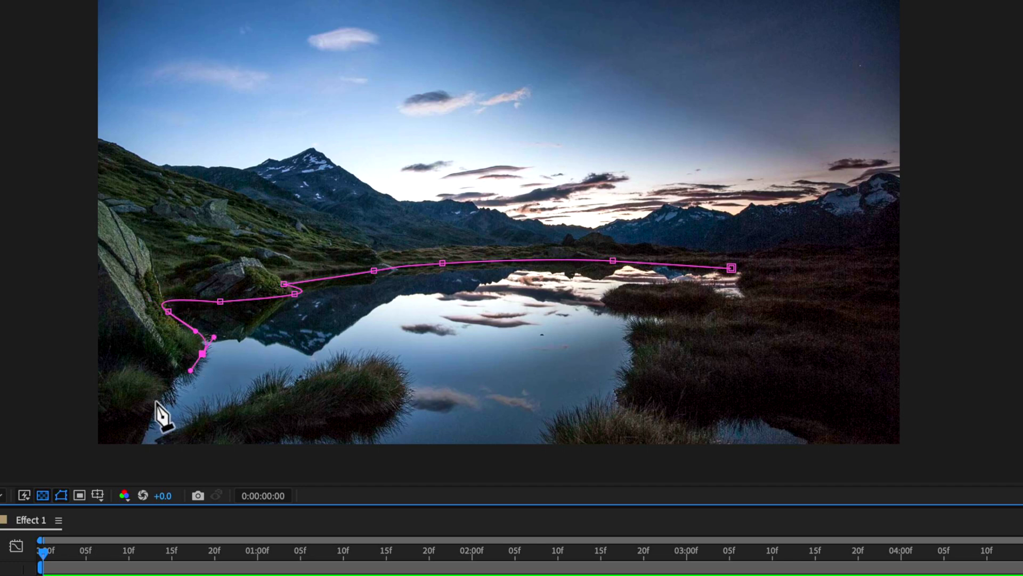
click(293, 371)
click(394, 357)
- Finish the mask along the near bank and right shore, close it, and show the layer
drag(388, 426, 369, 434)
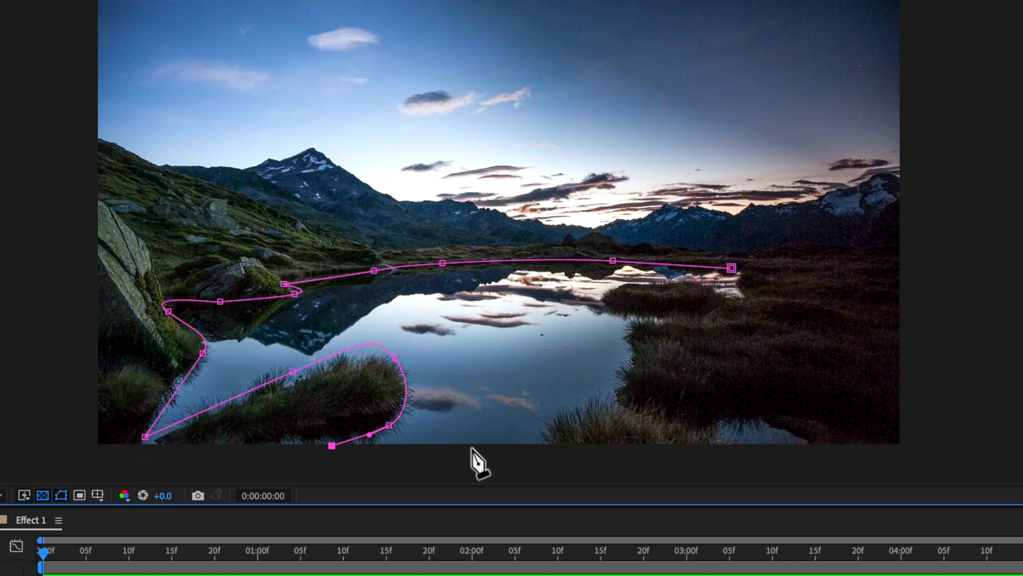
click(544, 448)
drag(586, 393, 604, 396)
click(618, 389)
drag(626, 312, 625, 278)
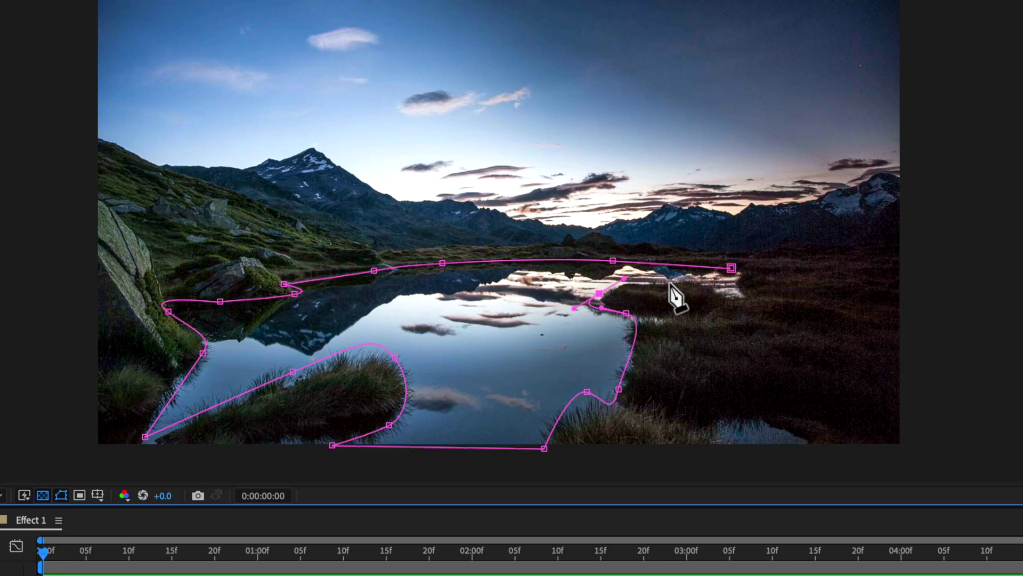
drag(731, 268, 743, 285)
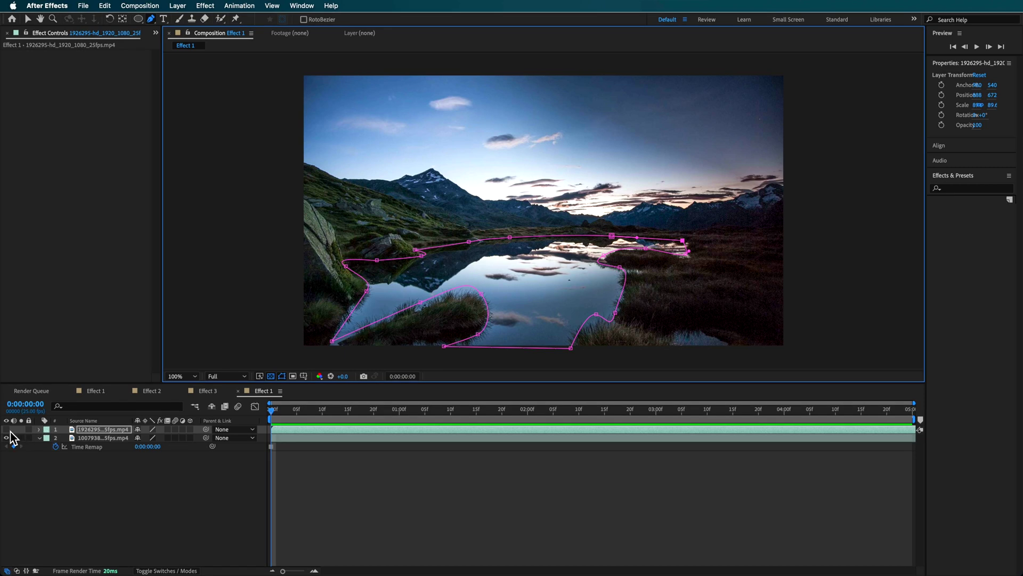
click(7, 429)
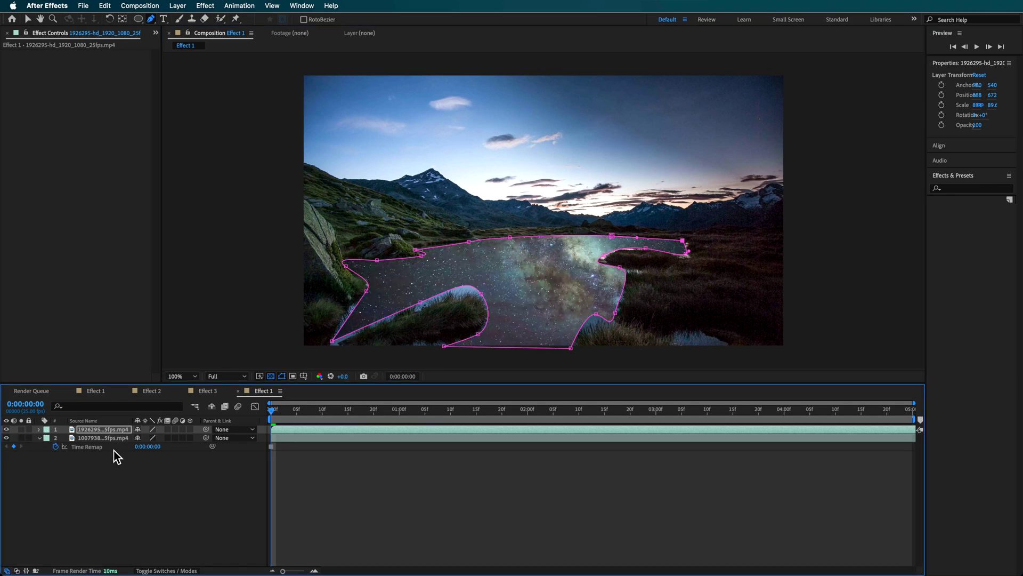
- Feather the Milky Way layer's lake mask to 74 pixels
key(m)
click(56, 438)
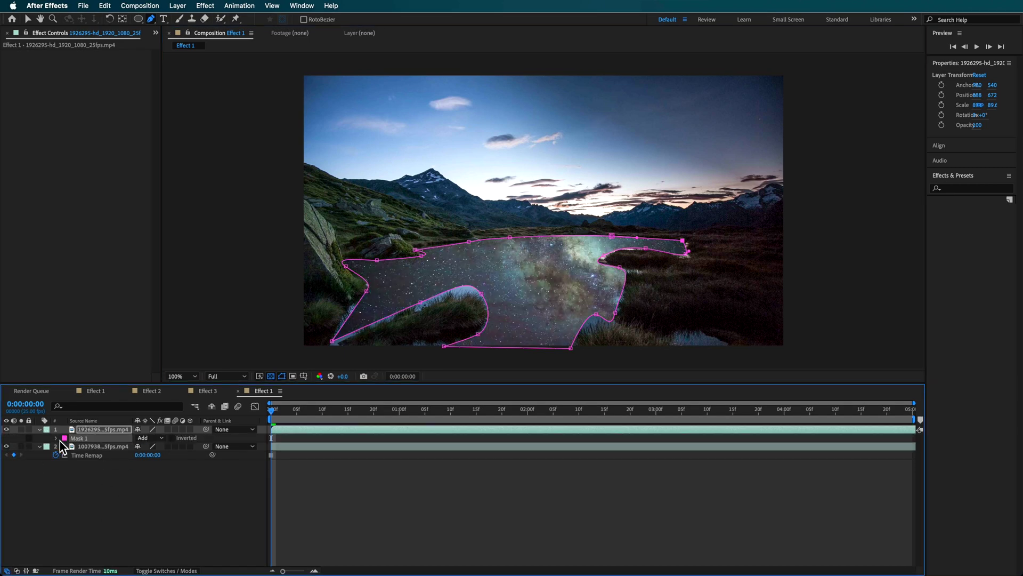
click(57, 438)
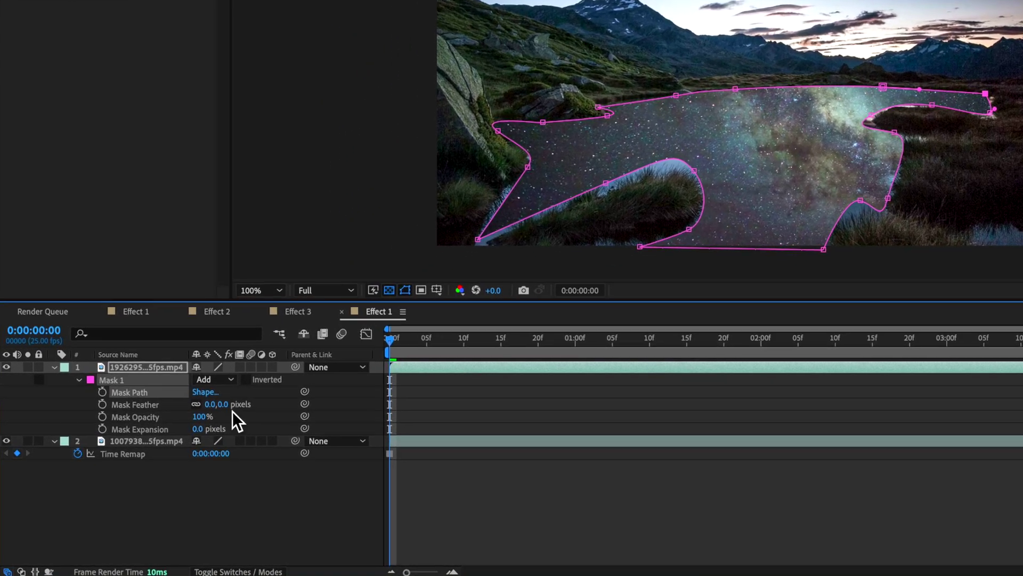
drag(151, 455, 169, 458)
drag(256, 399, 300, 397)
drag(228, 423, 212, 425)
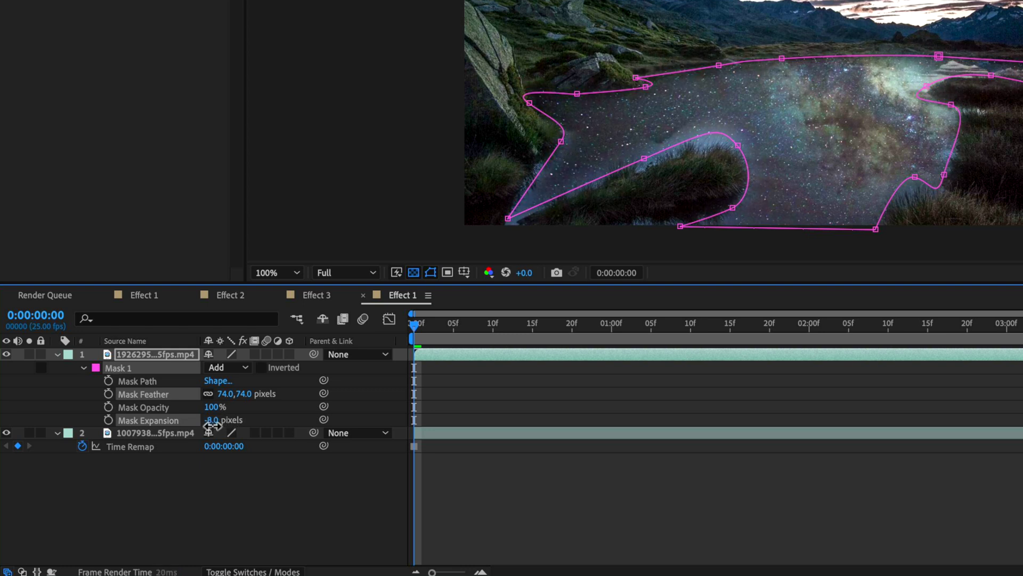
- Set the Milky Way layer's blending mode to Hard Light
click(245, 570)
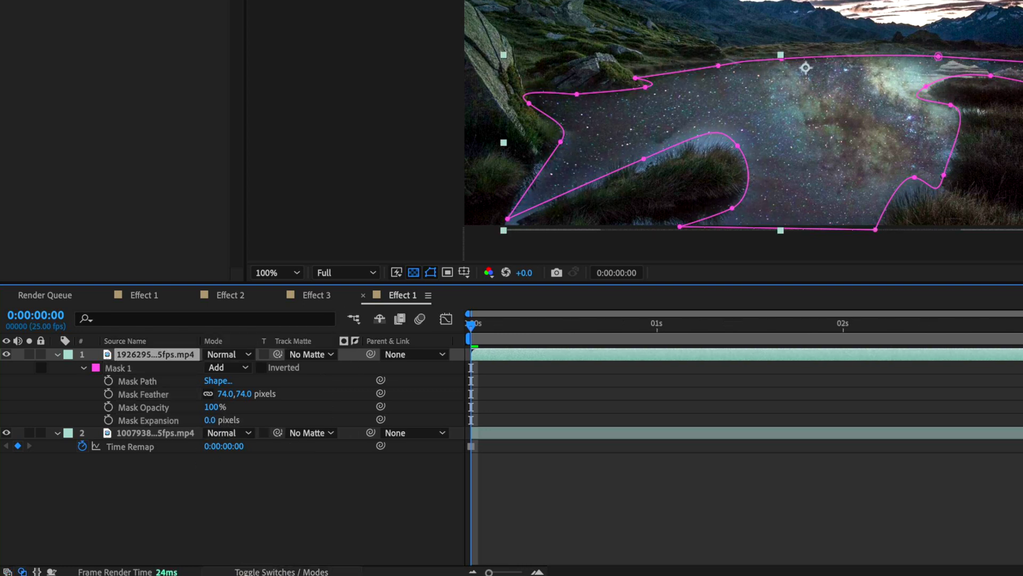
click(303, 355)
click(297, 354)
click(239, 359)
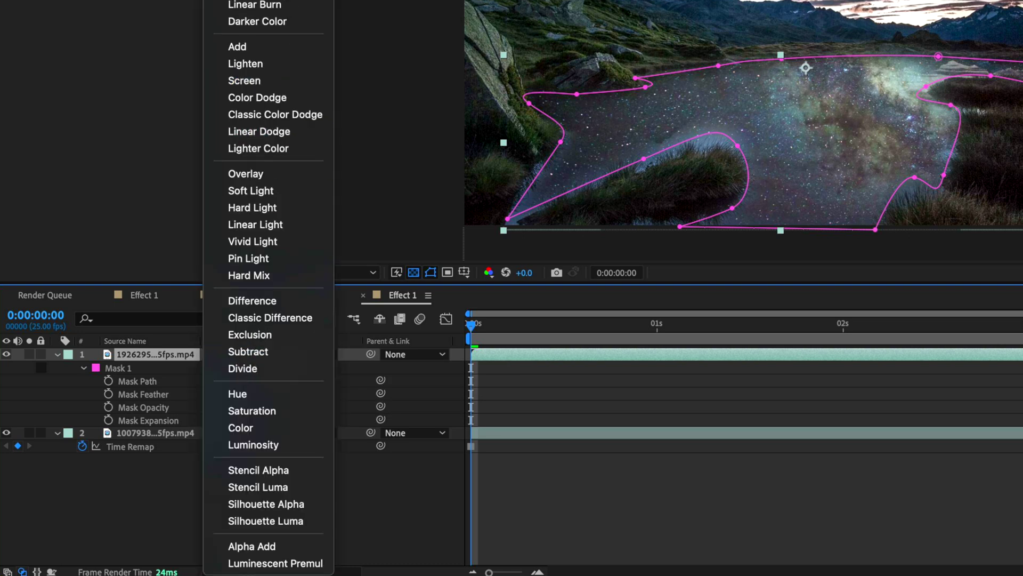
click(252, 208)
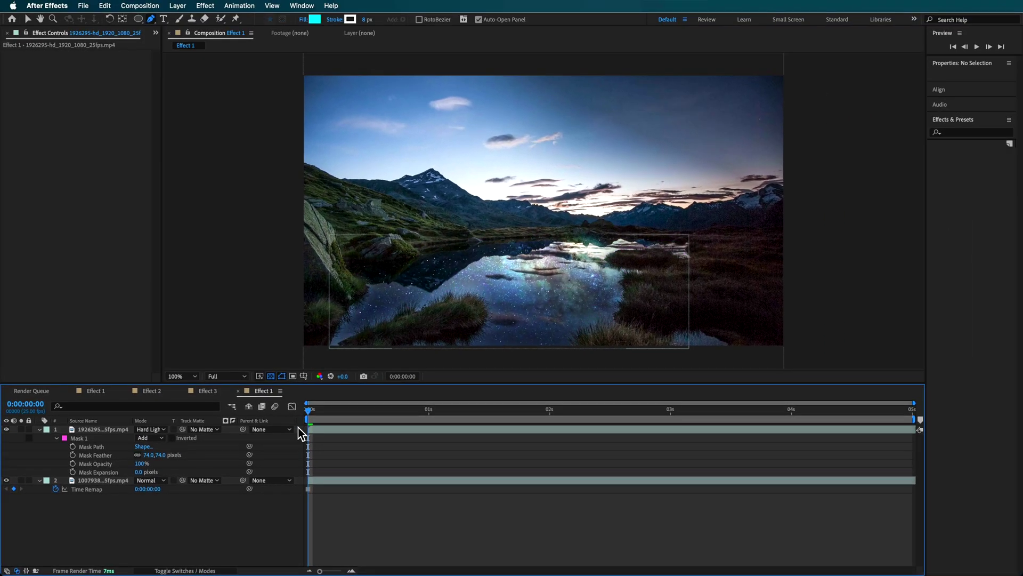
- Ease the lake mask feather down to 49 pixels and preview the composition
drag(321, 411, 327, 431)
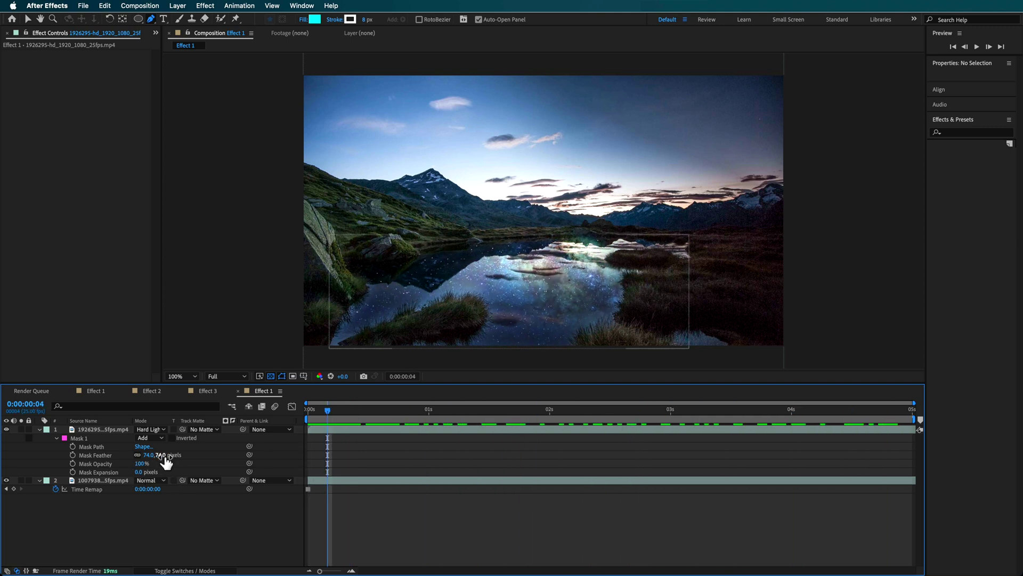
drag(163, 459, 151, 457)
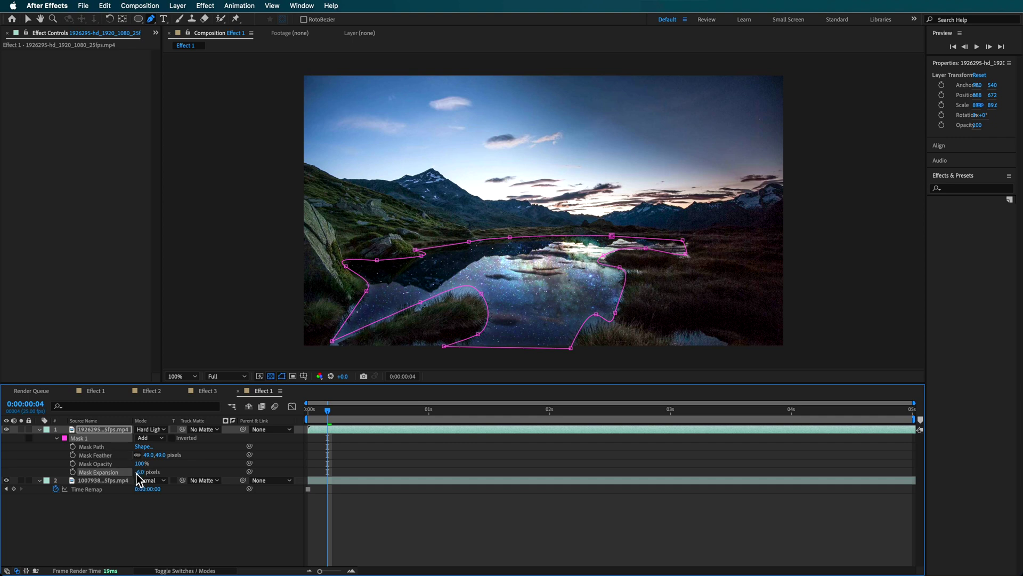
click(404, 532)
key(space)
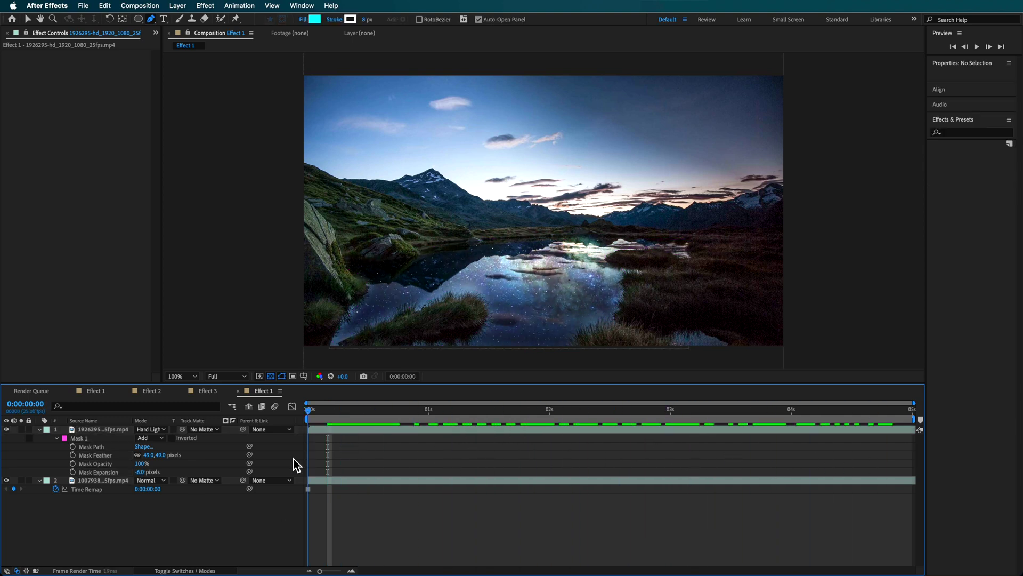
- Compare Linear Light and Soft Light blends on the stars, then return to Hard Light
click(154, 429)
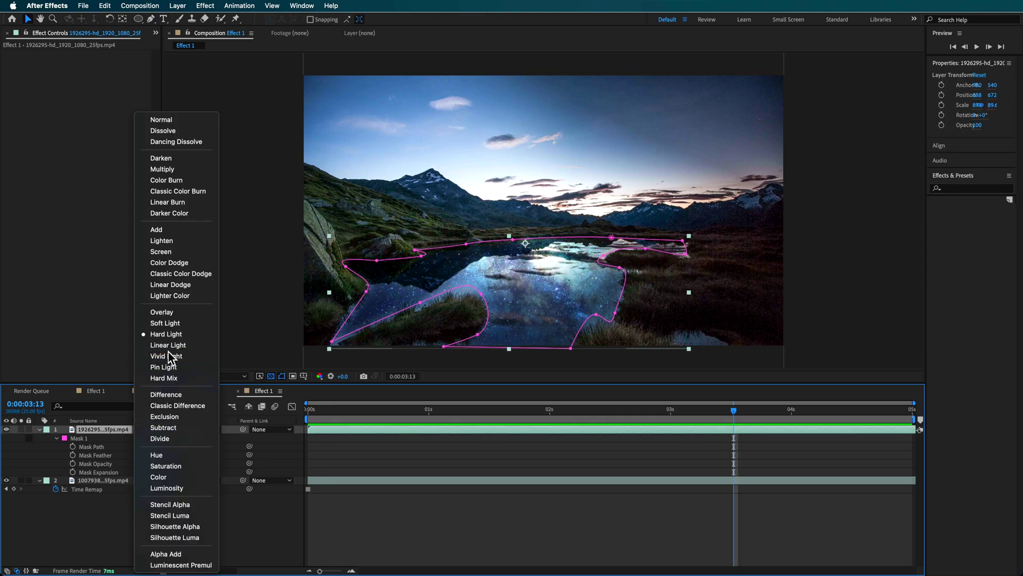
click(168, 345)
click(154, 429)
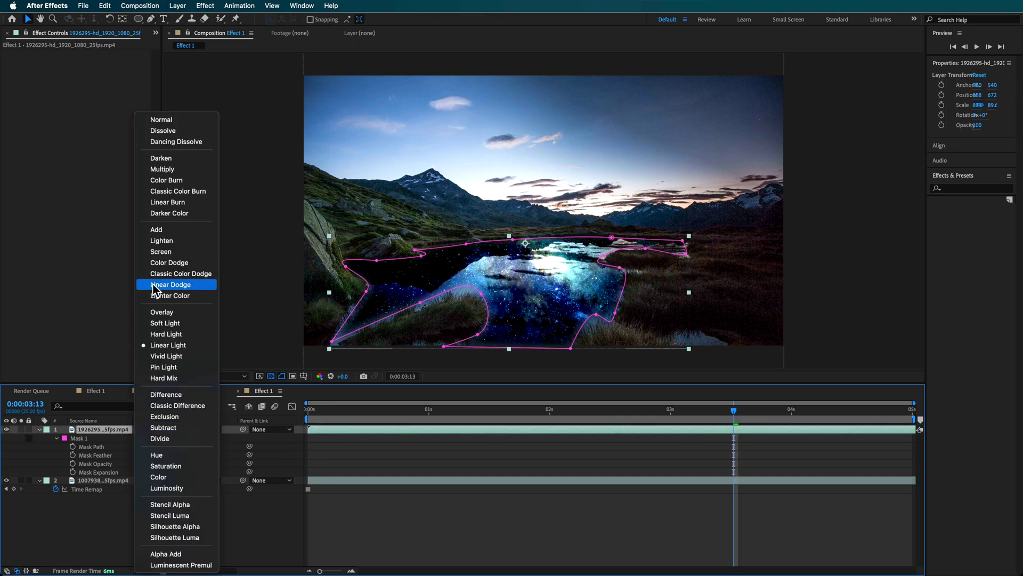
click(165, 397)
click(159, 431)
click(163, 323)
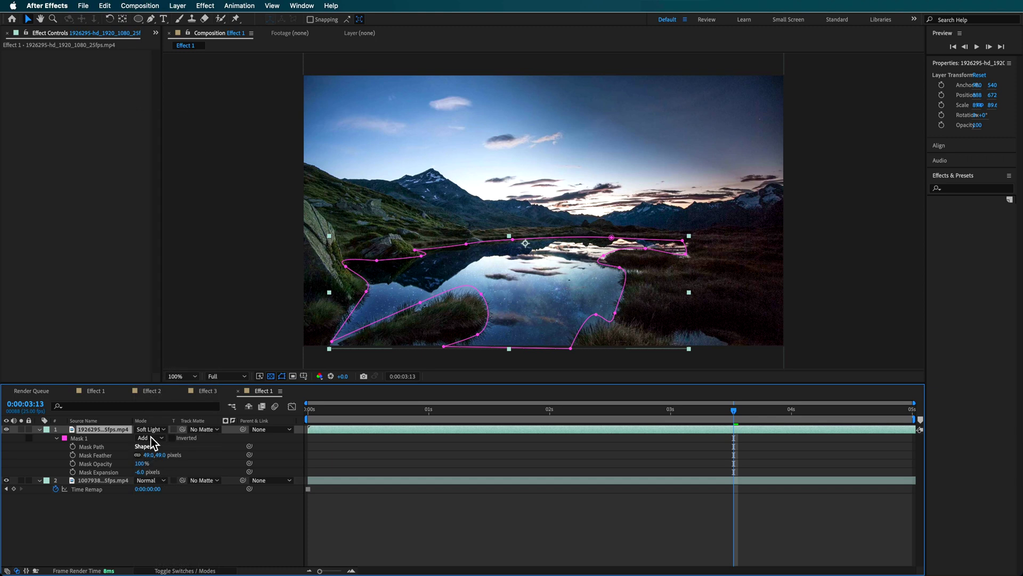
click(152, 429)
click(169, 331)
click(372, 549)
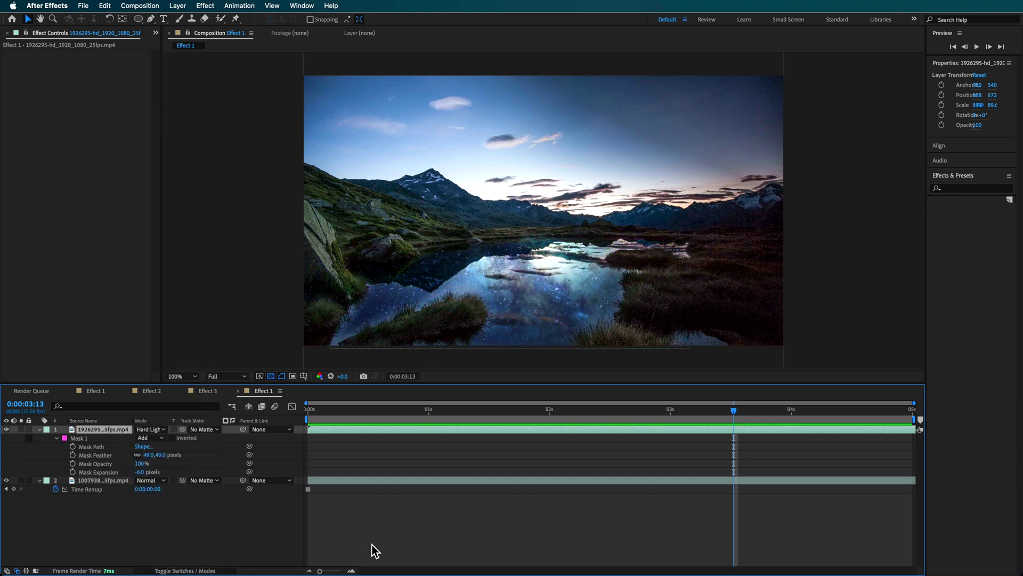
drag(369, 410, 336, 446)
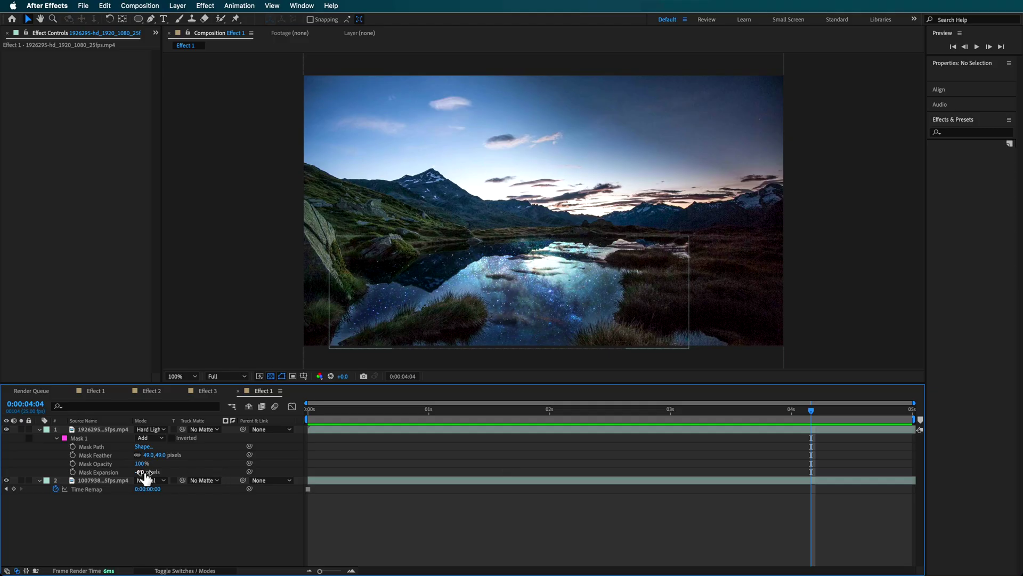
- Expand the lake mask to 24 pixels and check the stars at later frames
drag(144, 472, 157, 472)
click(429, 461)
drag(408, 411, 718, 413)
- Duplicate the plain lake layer and move the copy to the top of the stack
key(Home)
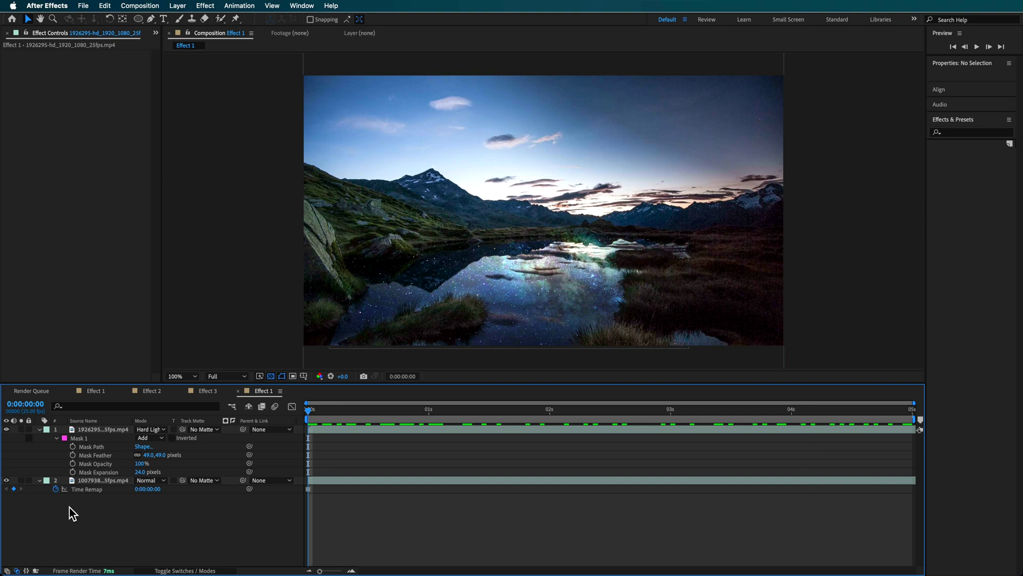
click(89, 480)
key(super+d)
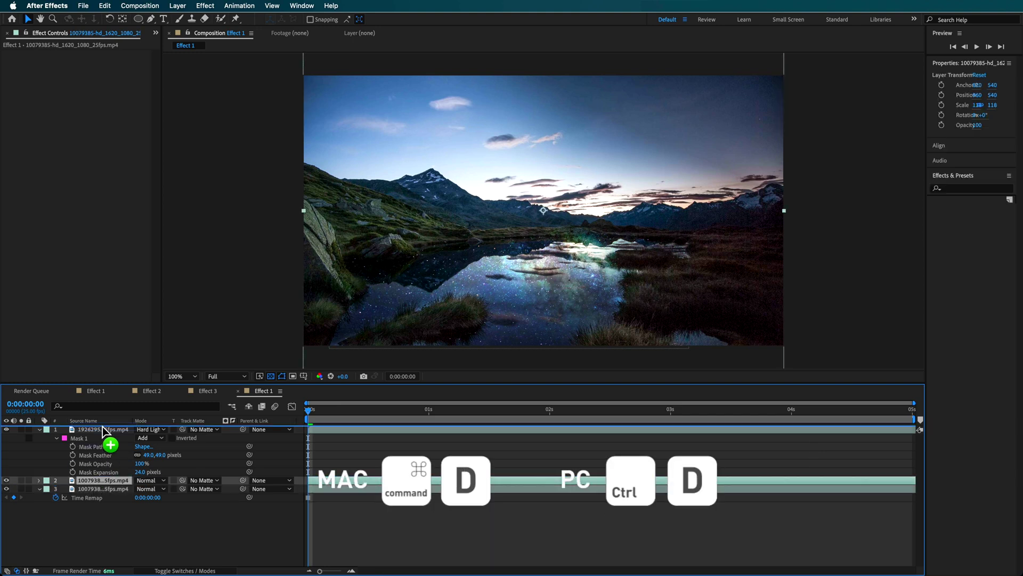
drag(105, 432, 109, 436)
- Draw a closed mask around the lake reflection on the copy and feather it to 13 pixels
click(151, 19)
click(544, 236)
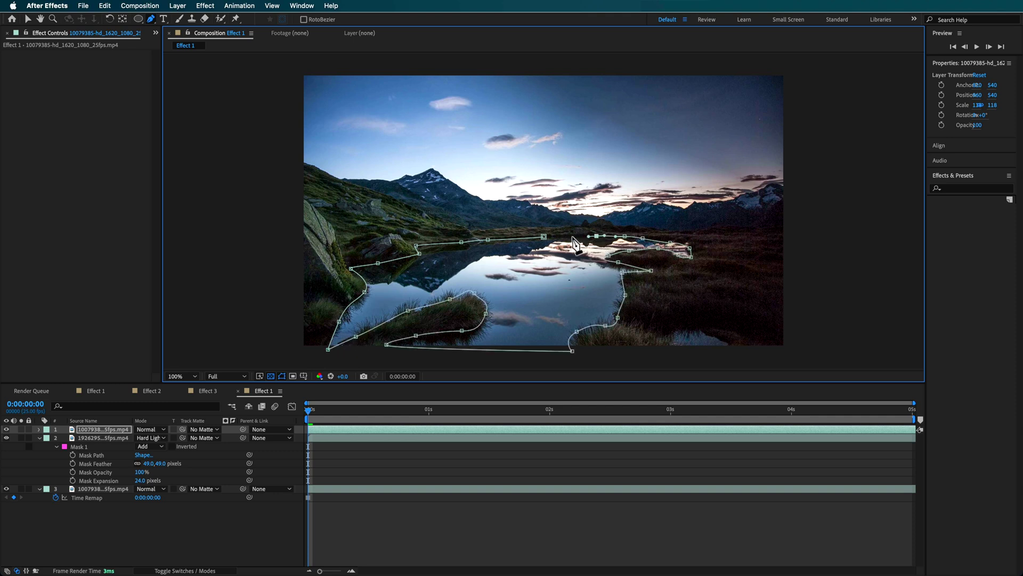
click(548, 239)
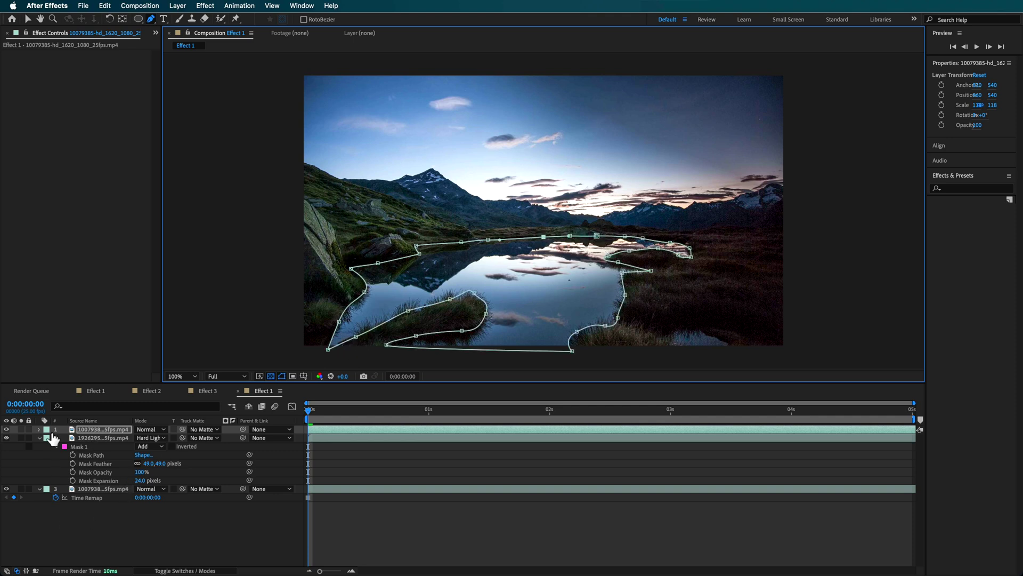
key(m)
key(m)
key(m)
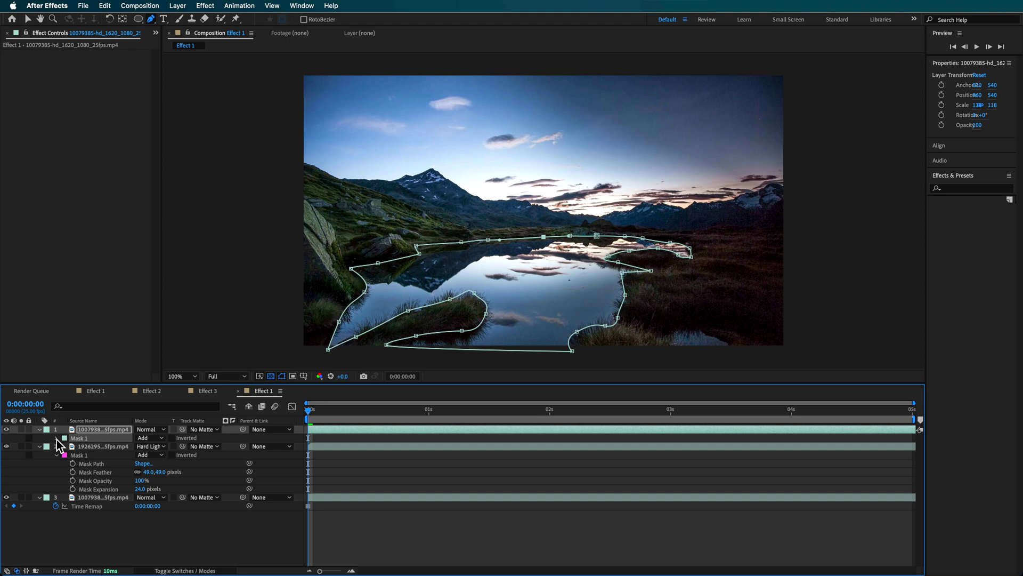
drag(159, 457, 166, 459)
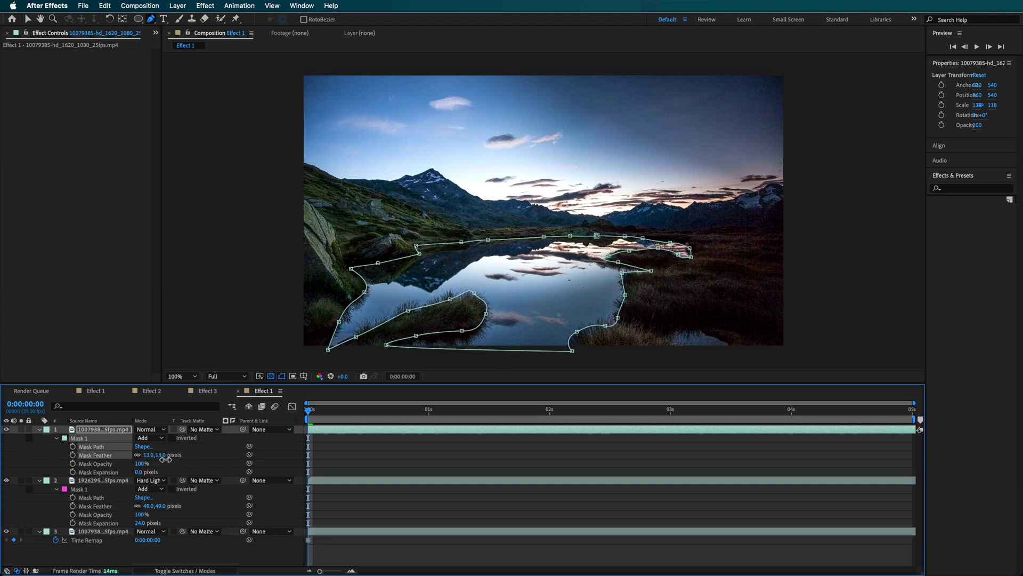
click(150, 438)
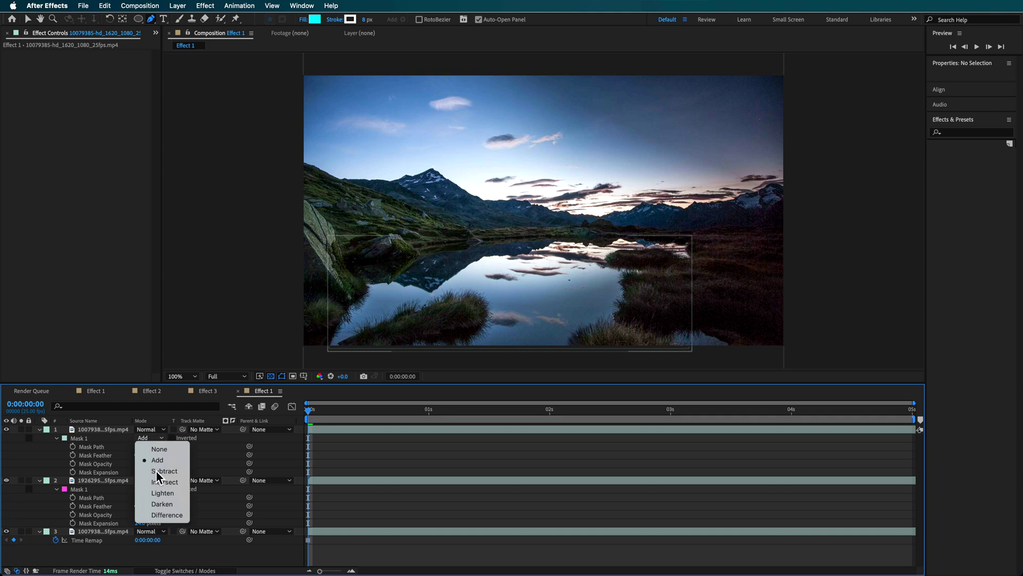
- Set the top lake mask to Subtract, check the reflection, then switch to the other Effect 1 composition
click(158, 471)
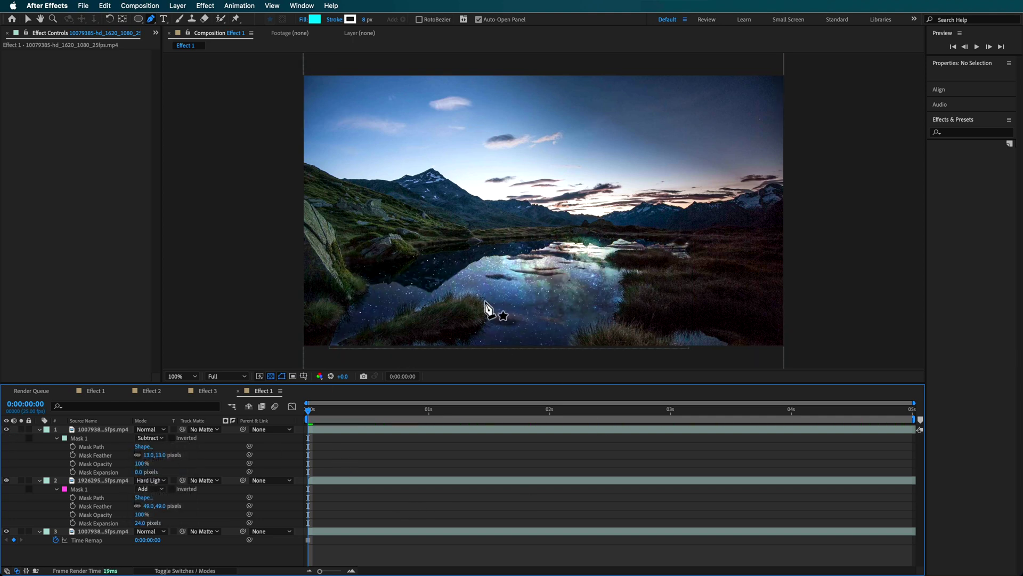
mouse_move(312, 417)
mouse_down()
mouse_move(699, 430)
mouse_move(321, 435)
mouse_up()
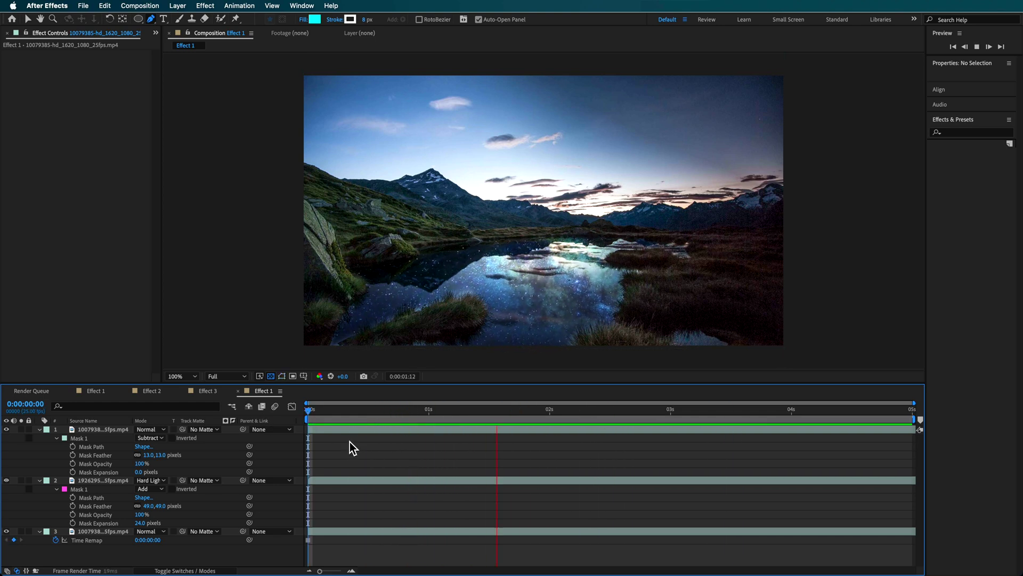
click(97, 390)
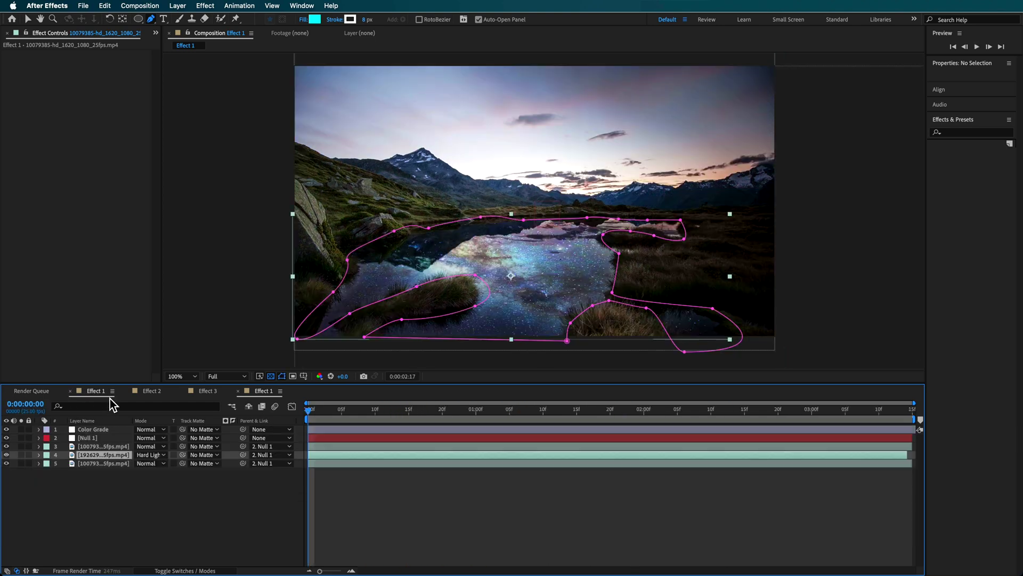
click(90, 437)
- Show Null 1's Scale keyframes and preview its slow zoom from 100% to 110%
click(338, 538)
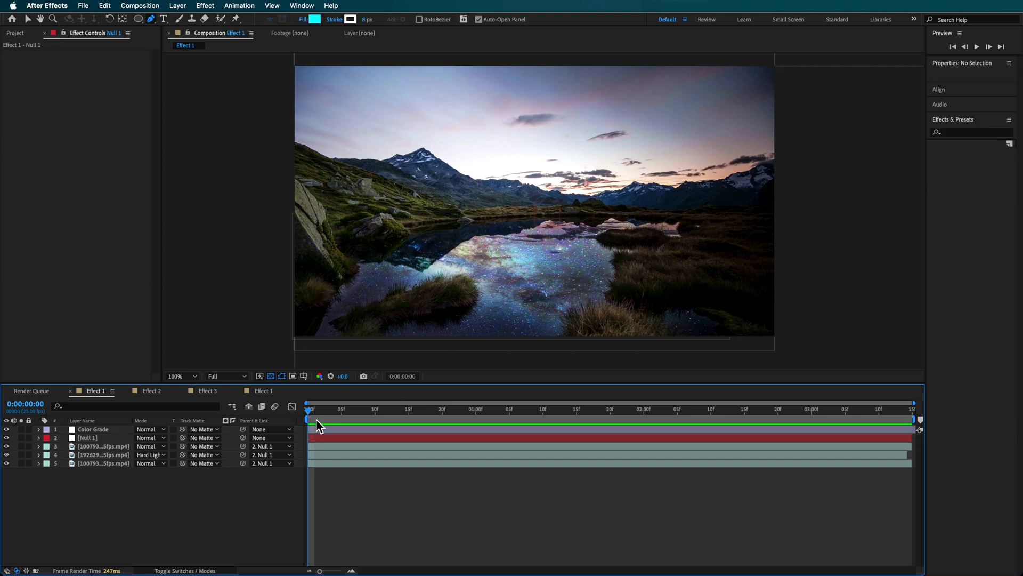
click(99, 448)
shift+click(92, 466)
click(98, 439)
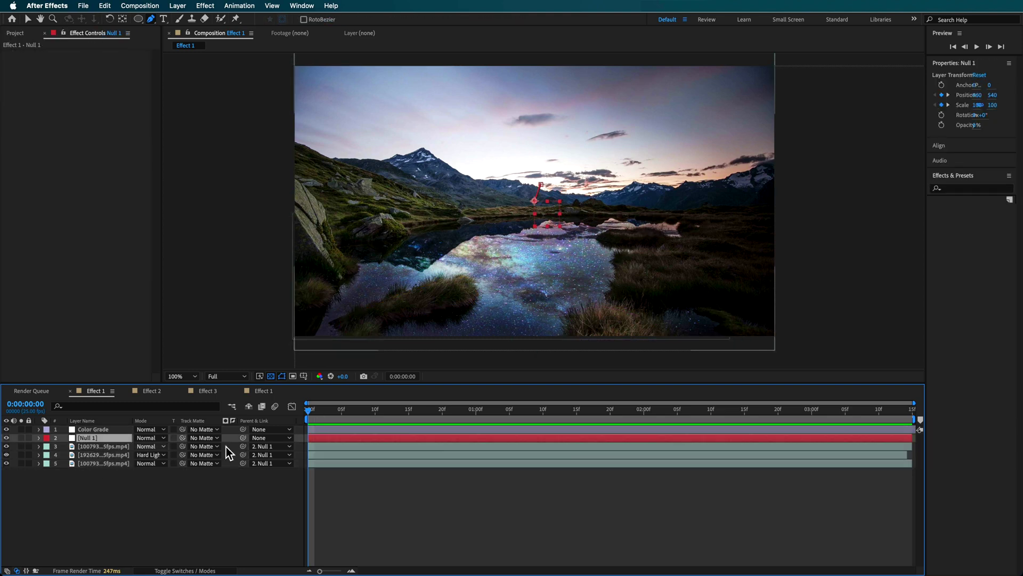
key(s)
drag(315, 413, 906, 426)
key(Home)
key(space)
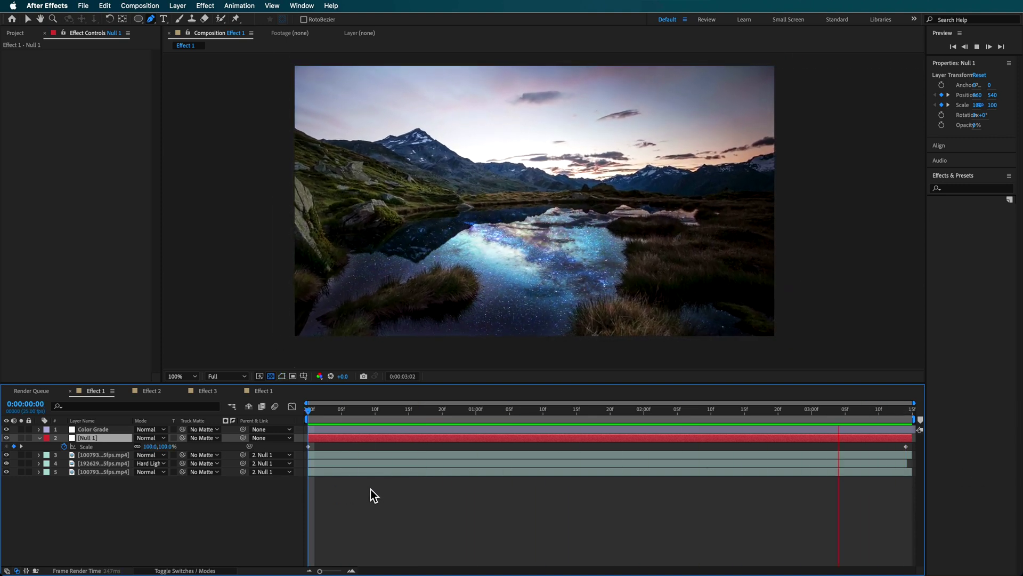
click(315, 488)
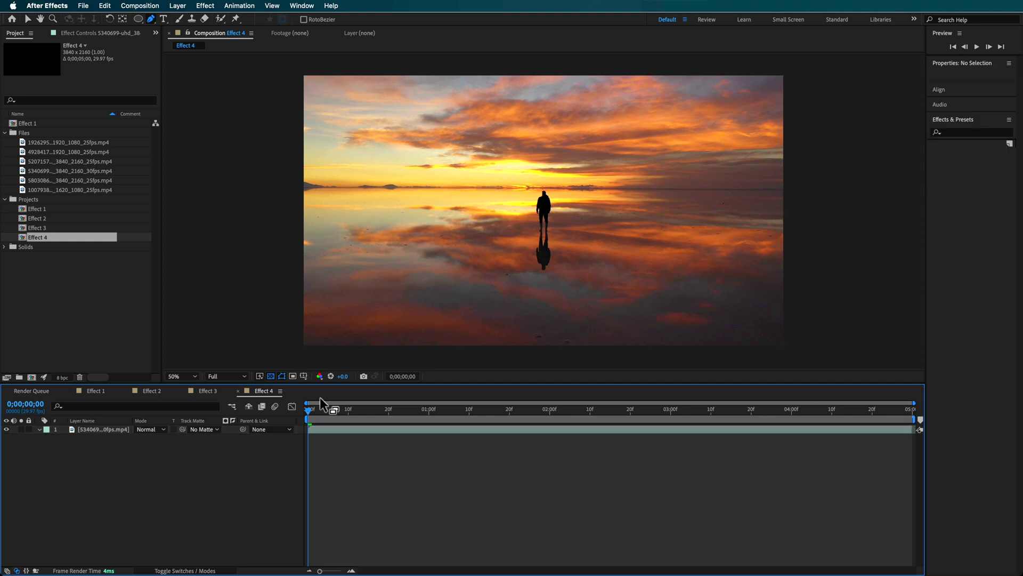
- Add the sun clip above the salt-flat layer and scale it to fill the composition
drag(381, 409, 800, 475)
drag(69, 152, 100, 420)
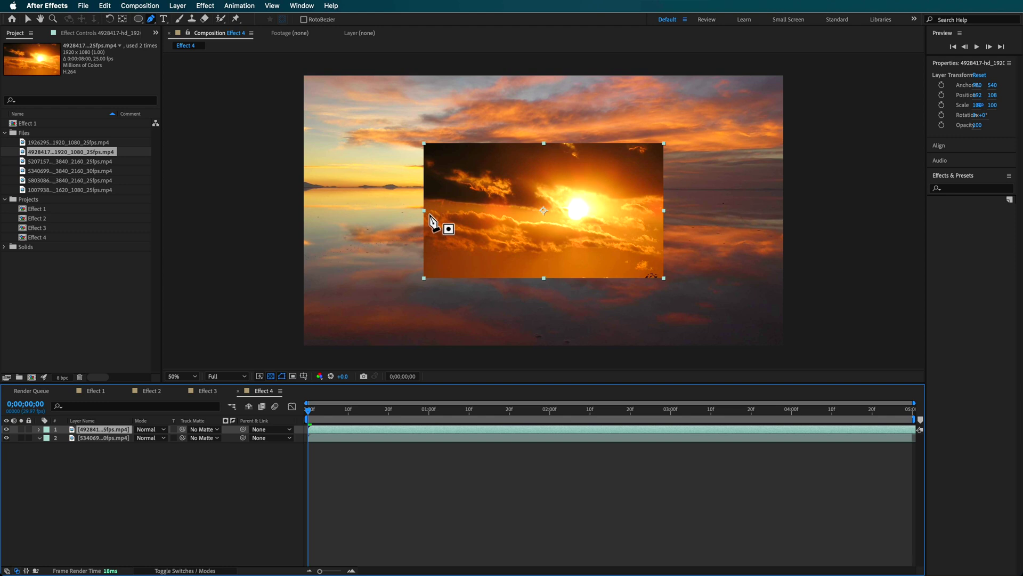
key(v)
key(super+alt+f)
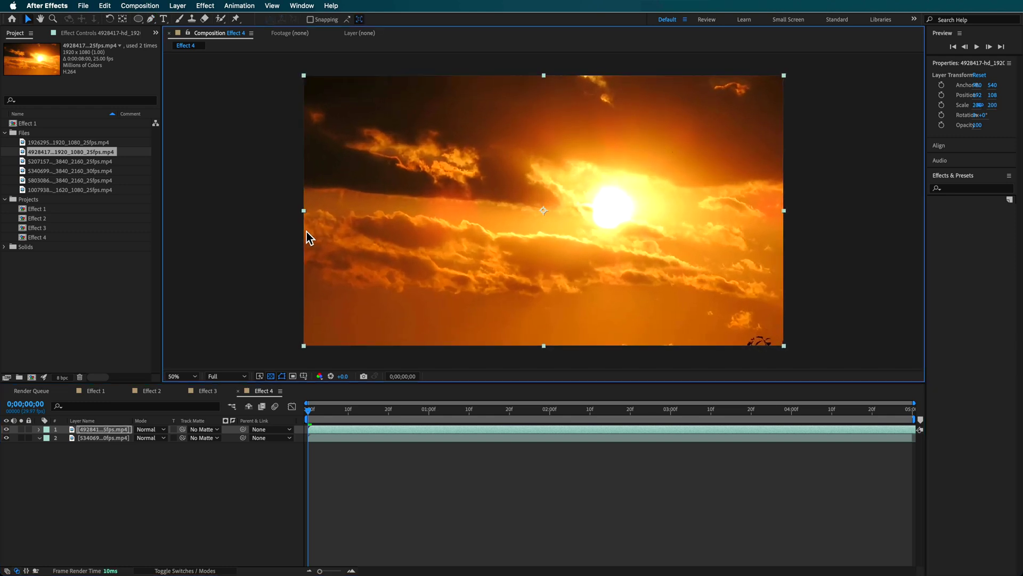
- Flip the sun layer upside down to -200% and lower it in the frame
mouse_move(467, 243)
mouse_down()
mouse_move(459, 473)
mouse_move(468, 197)
mouse_move(467, 243)
mouse_up()
drag(787, 212, 309, 240)
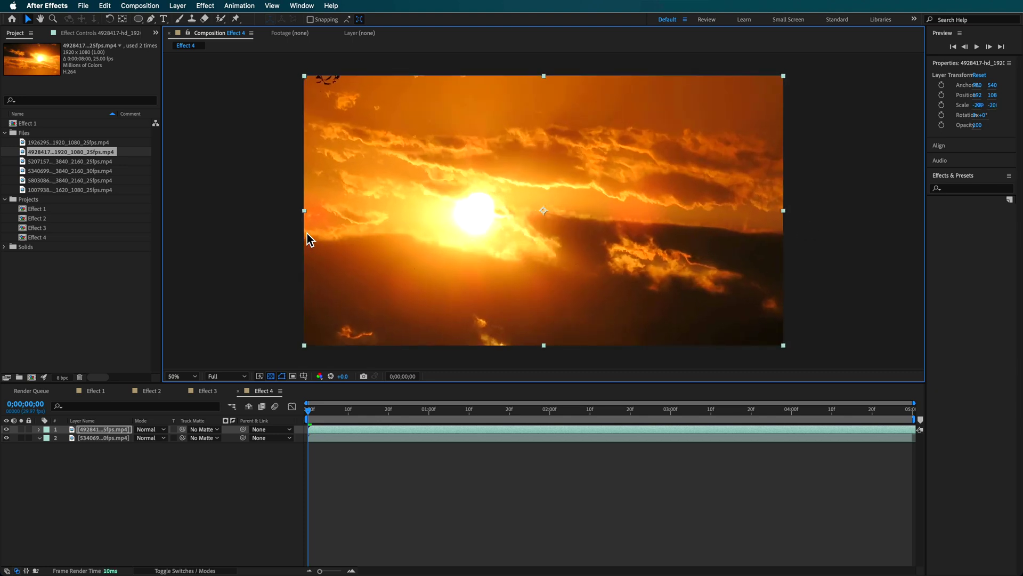
drag(533, 223, 524, 318)
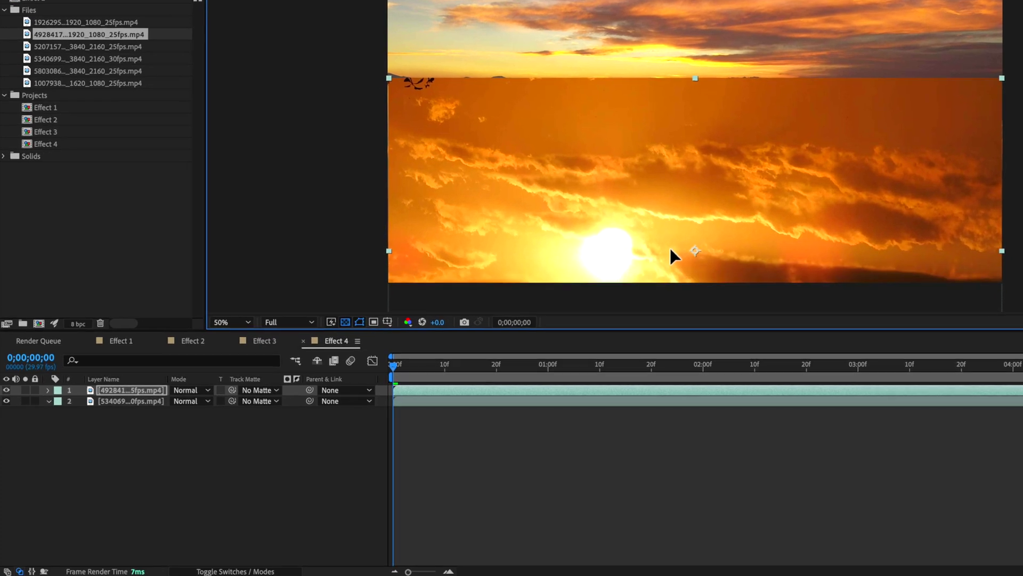
- Set the flipped sun layer's blend mode to Hard Light
drag(670, 247, 670, 216)
click(189, 389)
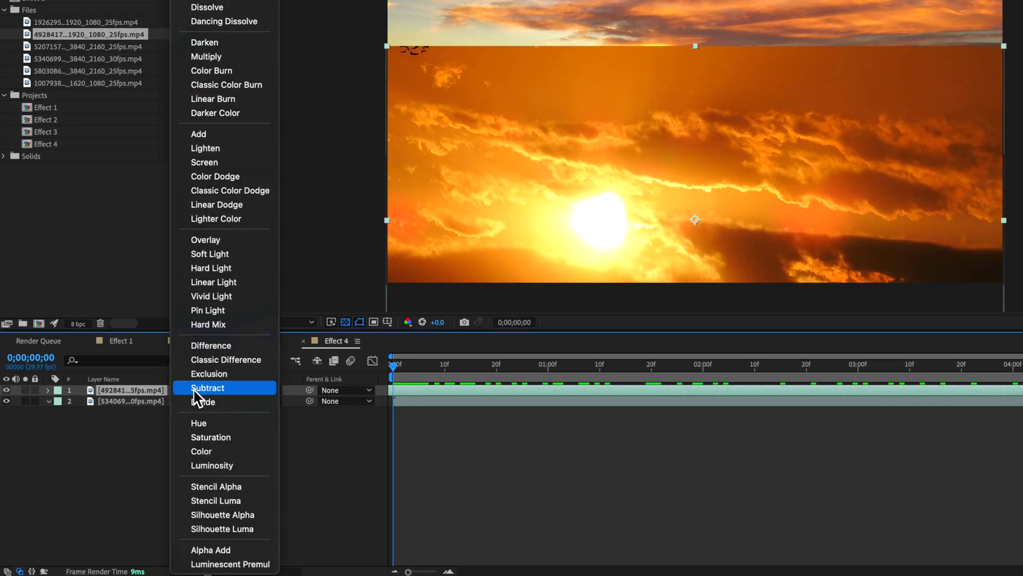
click(217, 265)
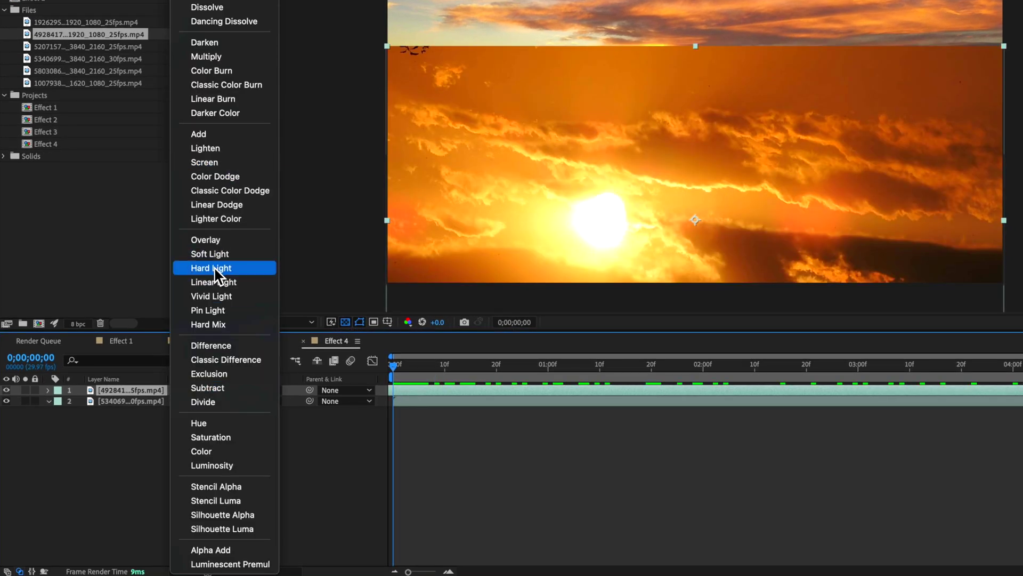
click(105, 444)
- Set the sun layer's opacity to 86% and scrub through to review the blend
click(120, 390)
key(t)
drag(176, 401, 162, 405)
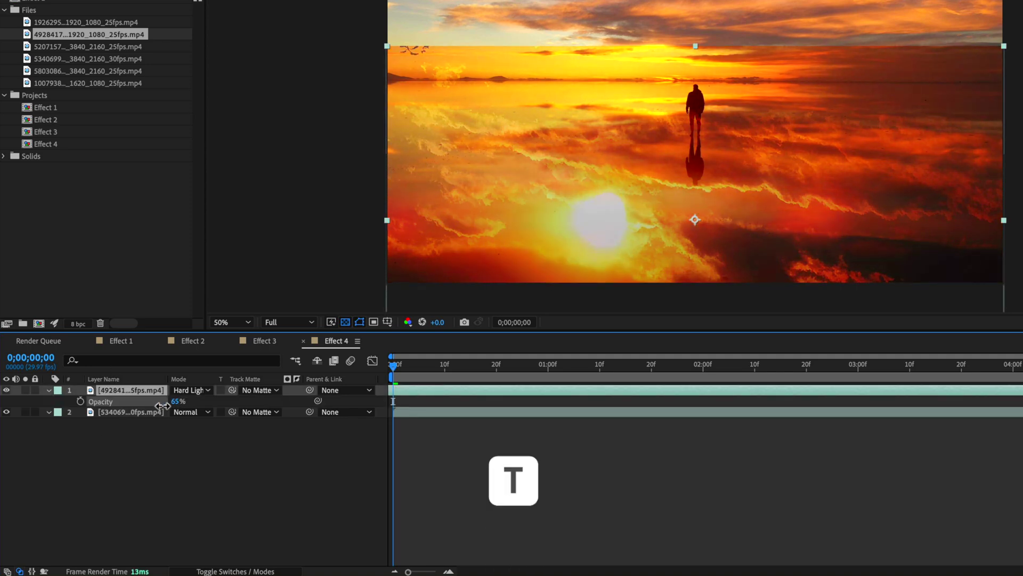
click(176, 434)
drag(447, 368, 1021, 373)
key(Home)
drag(180, 402, 192, 405)
drag(427, 376, 988, 421)
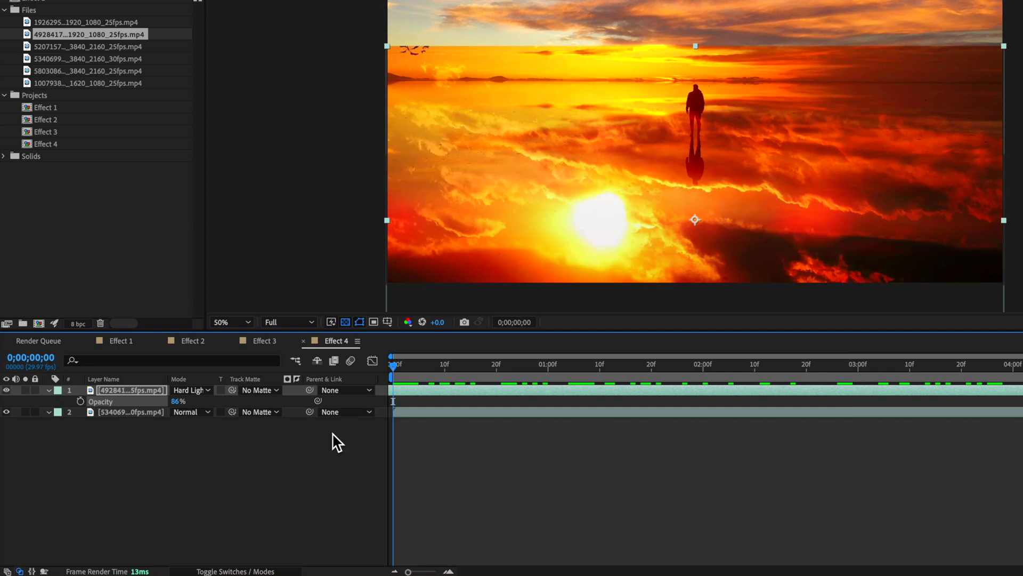
- Duplicate the salt-flat layer and move the copy above the Hard Light layer
click(113, 491)
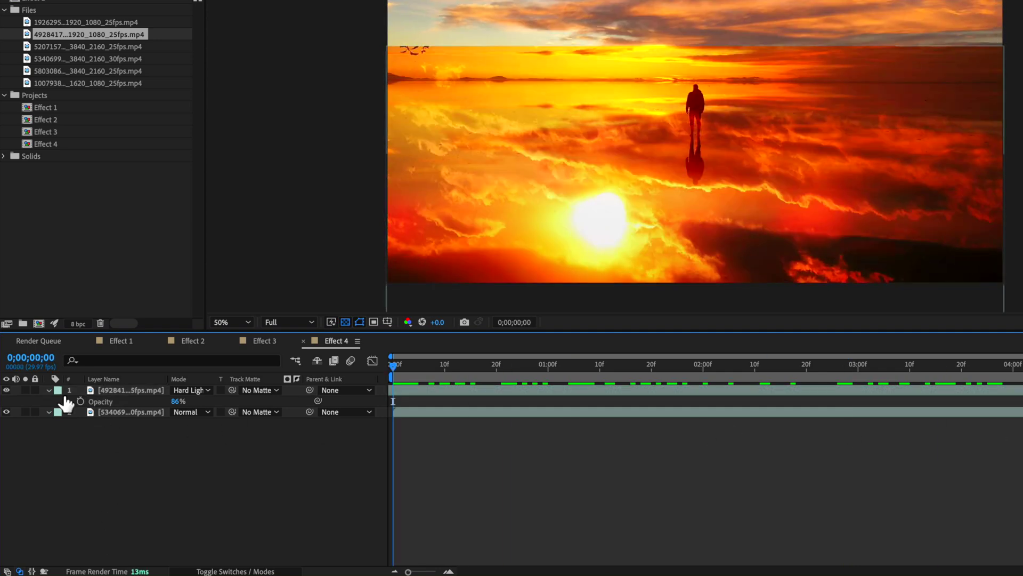
click(48, 391)
click(115, 401)
key(ctrl+d)
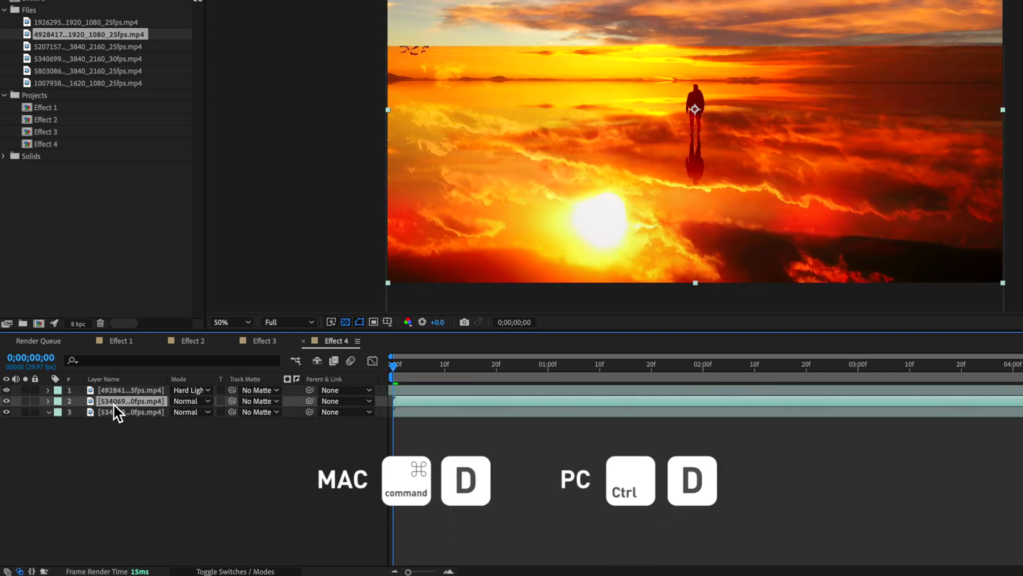
drag(113, 391, 113, 384)
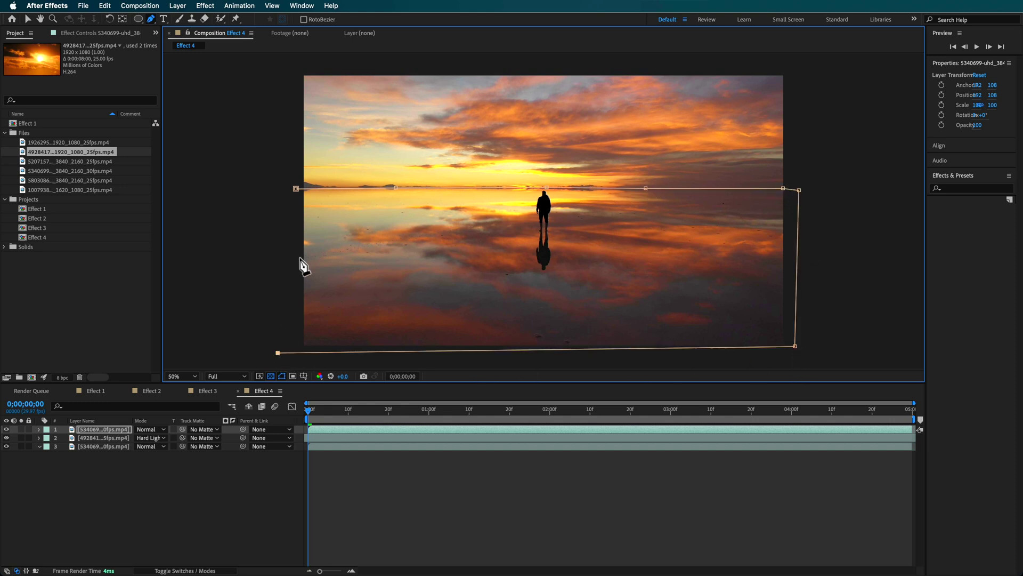
- Draw a mask below the horizon and keyframe its Mask Path at the clip's last frame
click(297, 189)
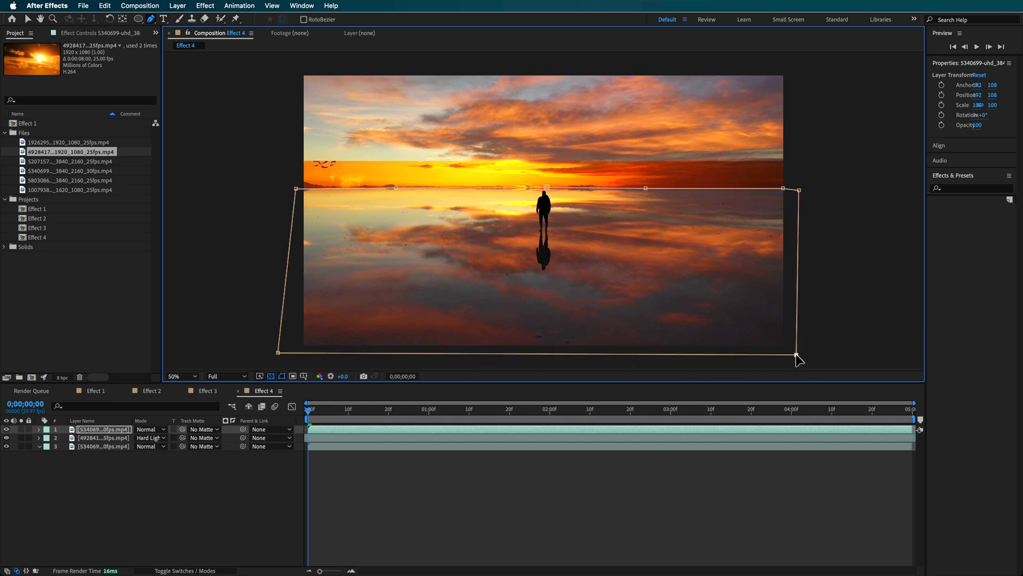
key(m)
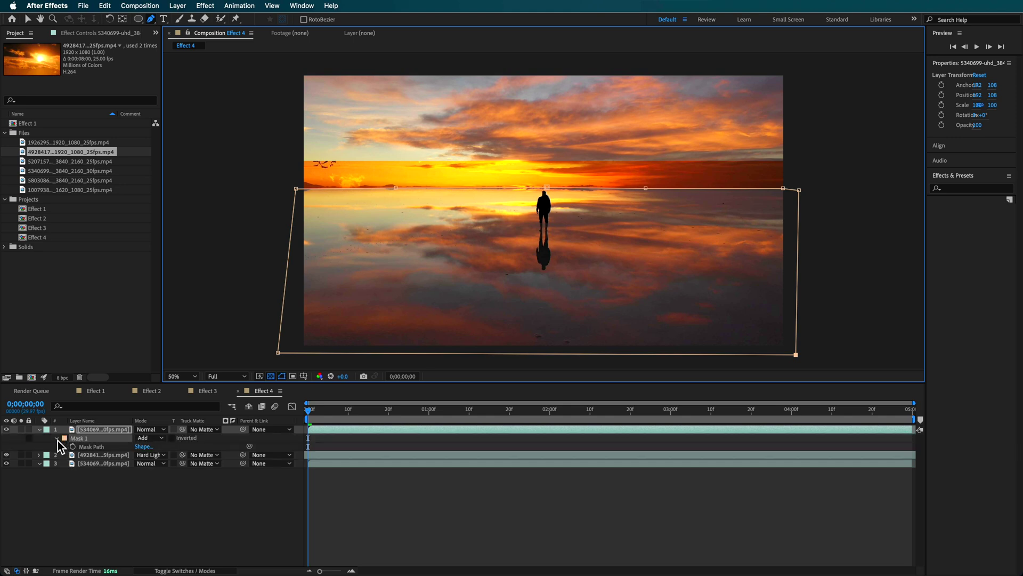
key(m)
key(m)
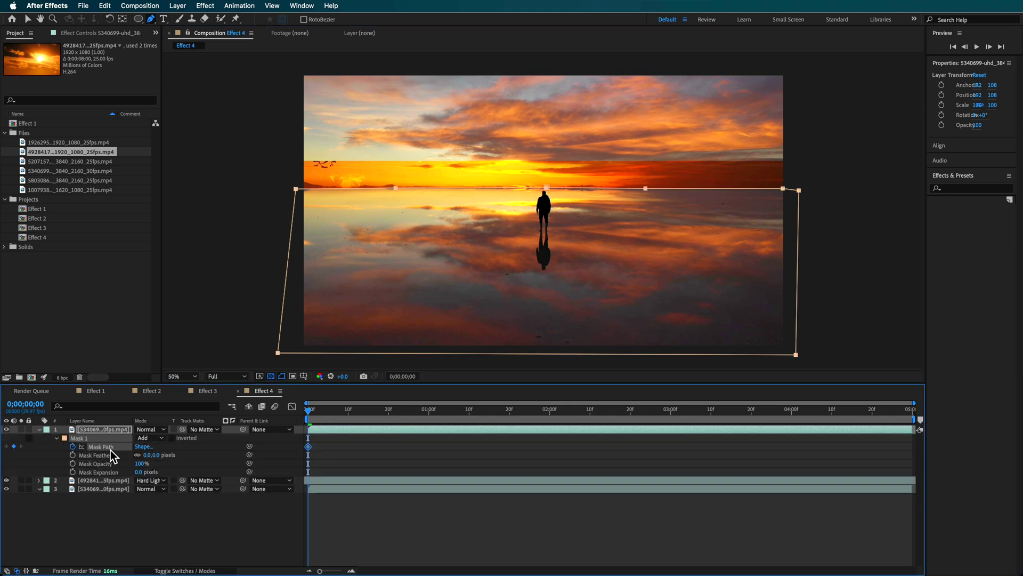
drag(308, 409, 1020, 443)
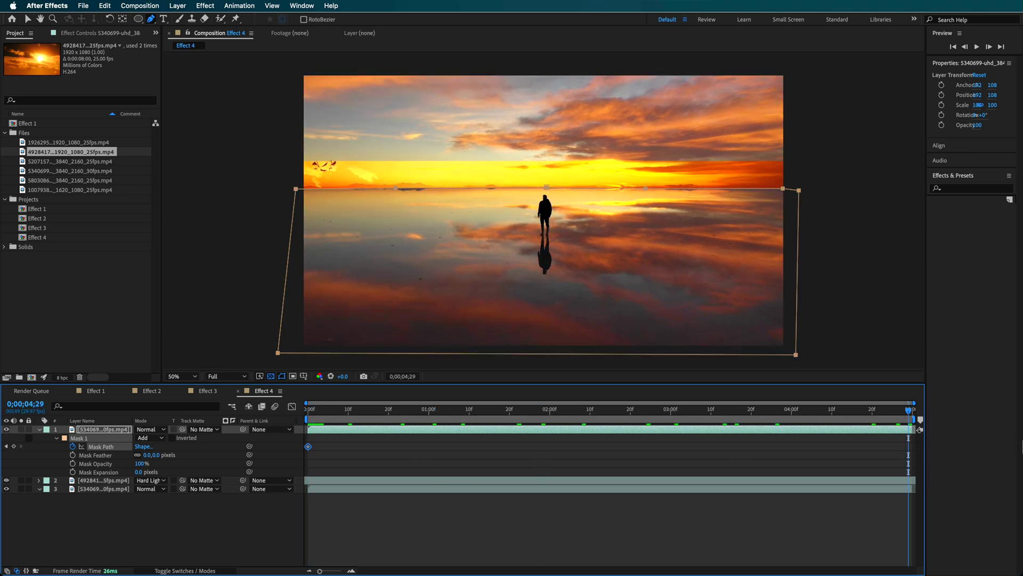
key(u)
- Raise the mask's top edge slightly, invert the mask, and play back the result
click(646, 188)
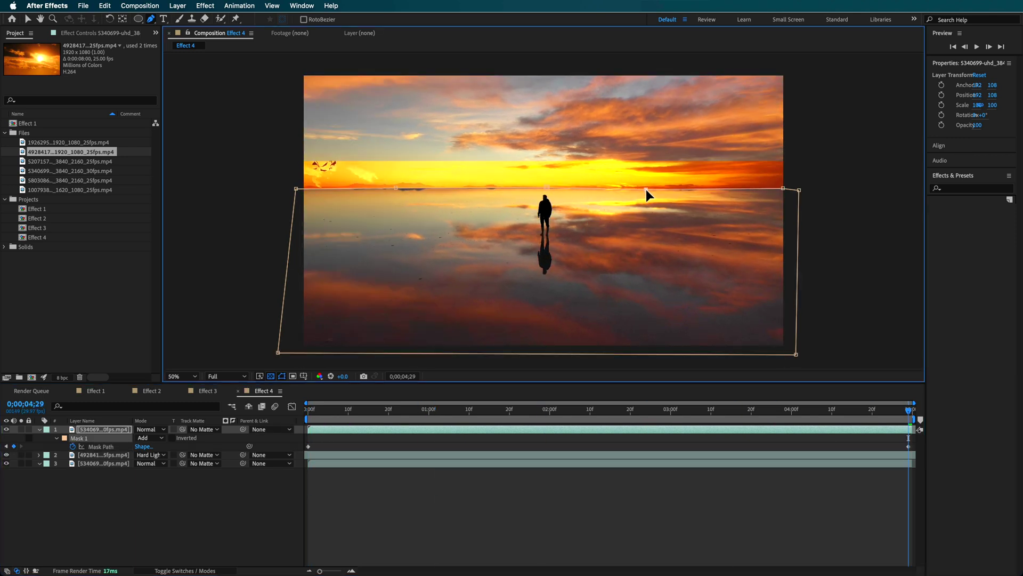
click(395, 188)
drag(395, 189, 398, 187)
click(172, 437)
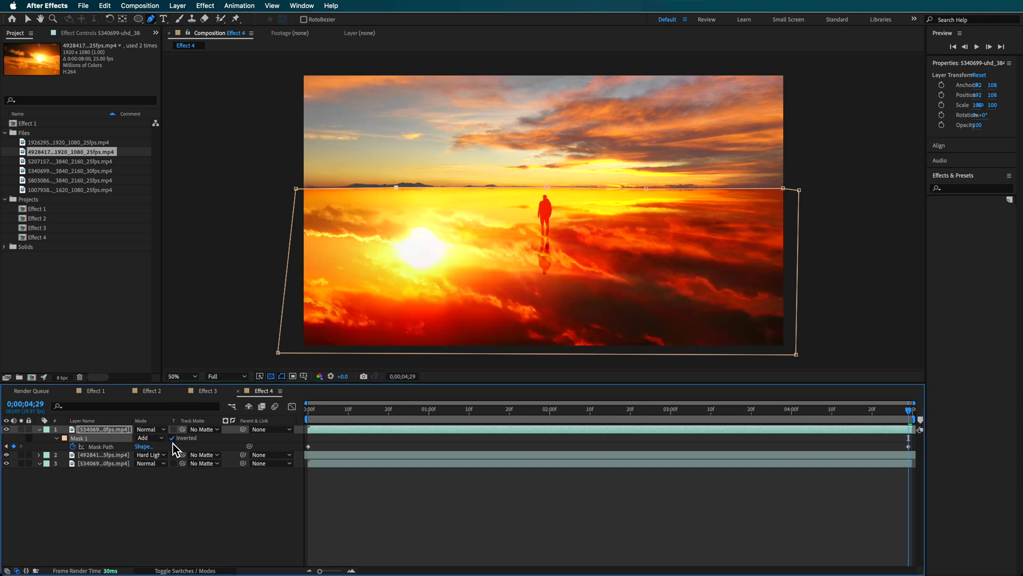
key(ctrl+shift+a)
key(space)
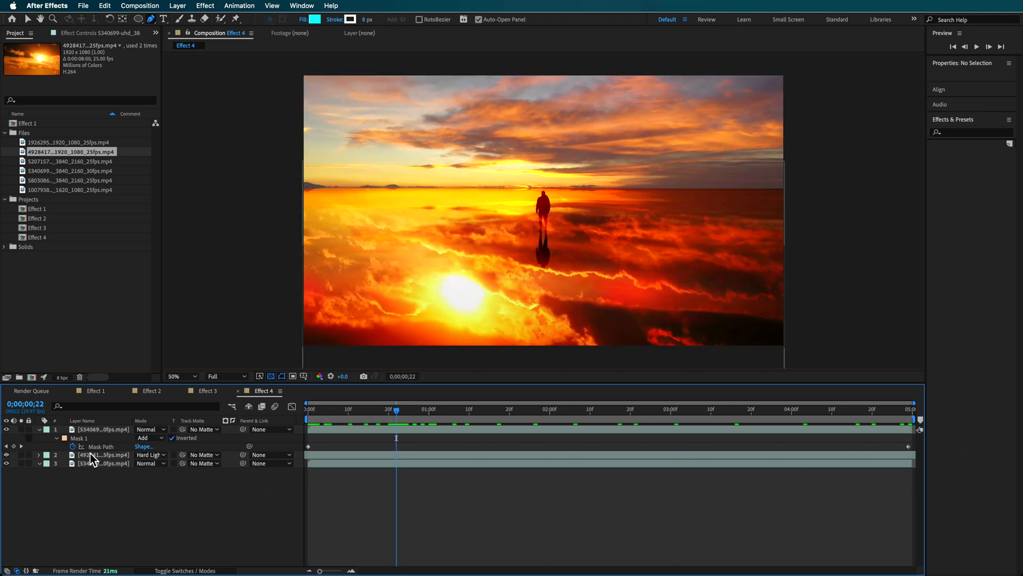
- Set Mask 1's feather to 7.0 and expansion to -13.0, then preview the masked blend
click(57, 438)
click(57, 438)
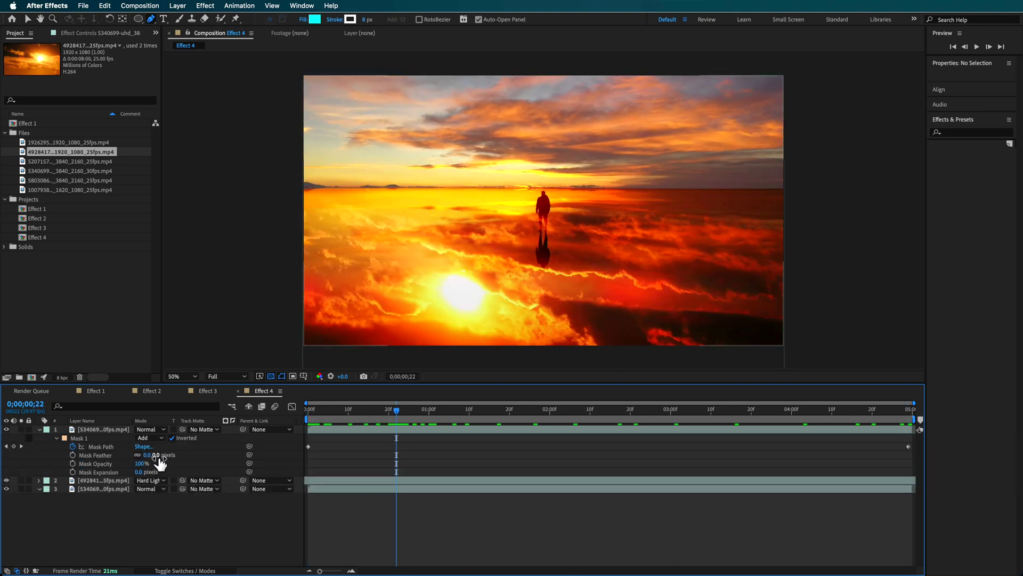
click(145, 472)
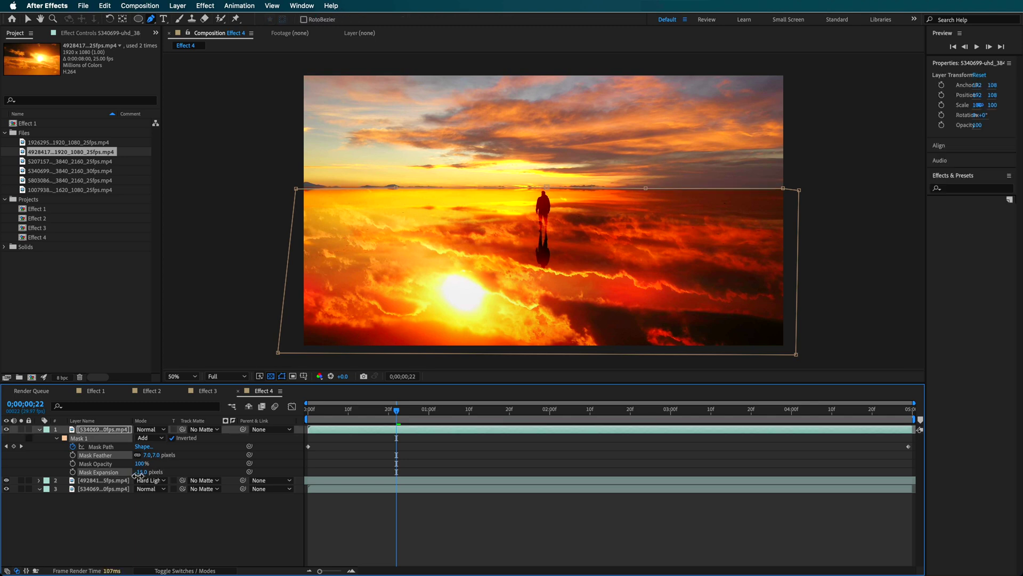
click(365, 516)
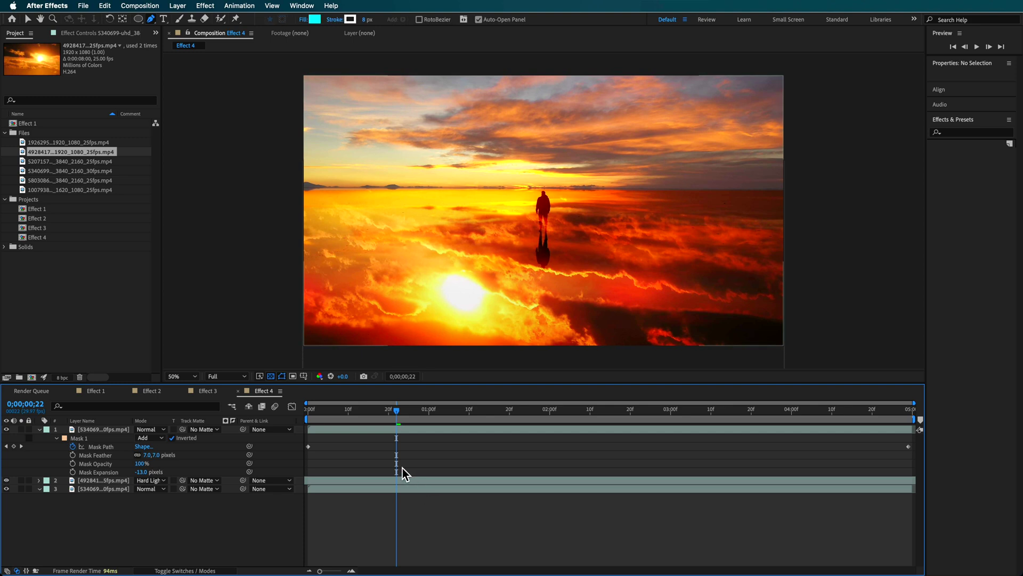
drag(405, 411, 136, 467)
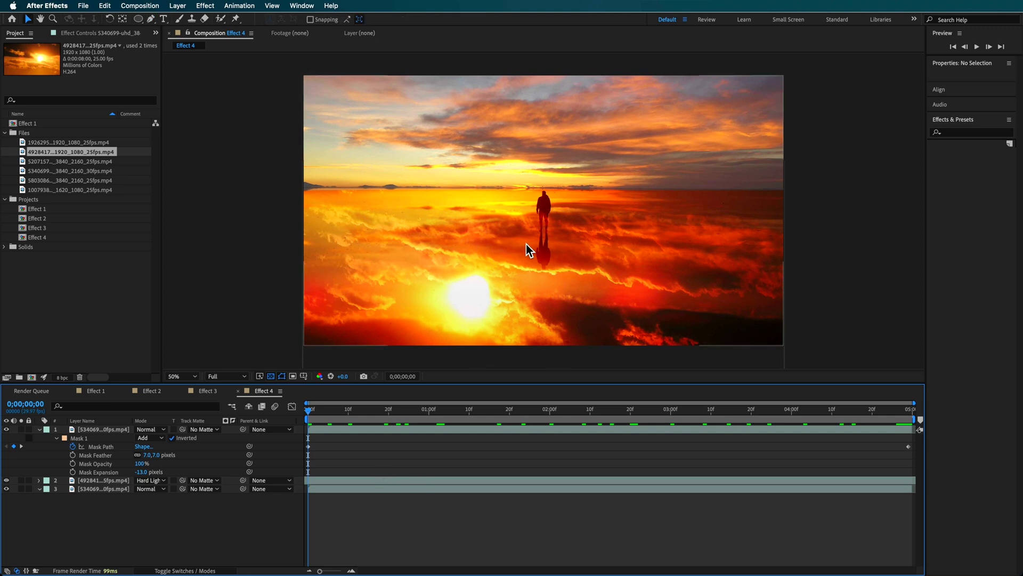
- Duplicate the bottom sunset clip and place the copy above the Hard Light layer
click(94, 489)
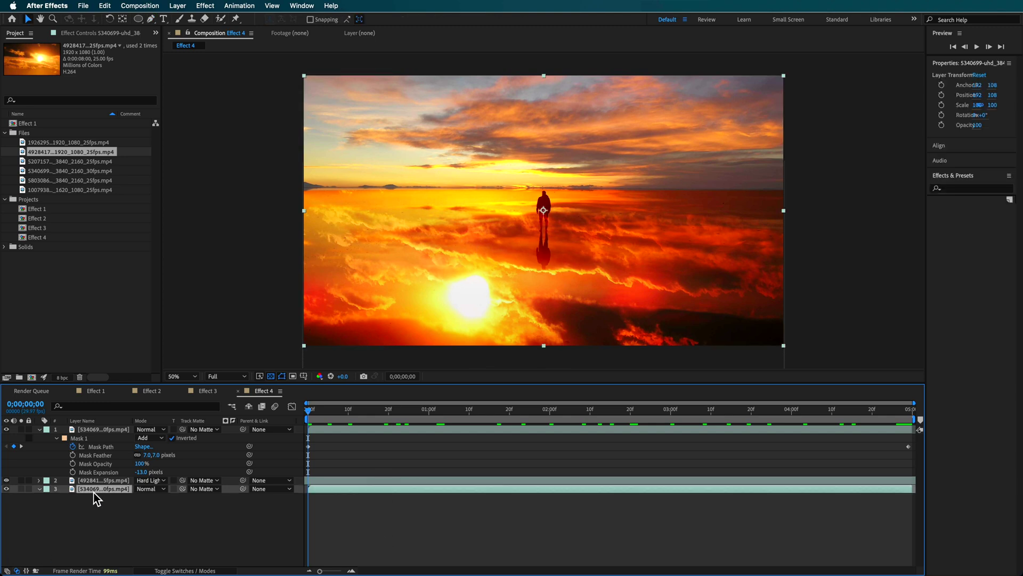
key(super+d)
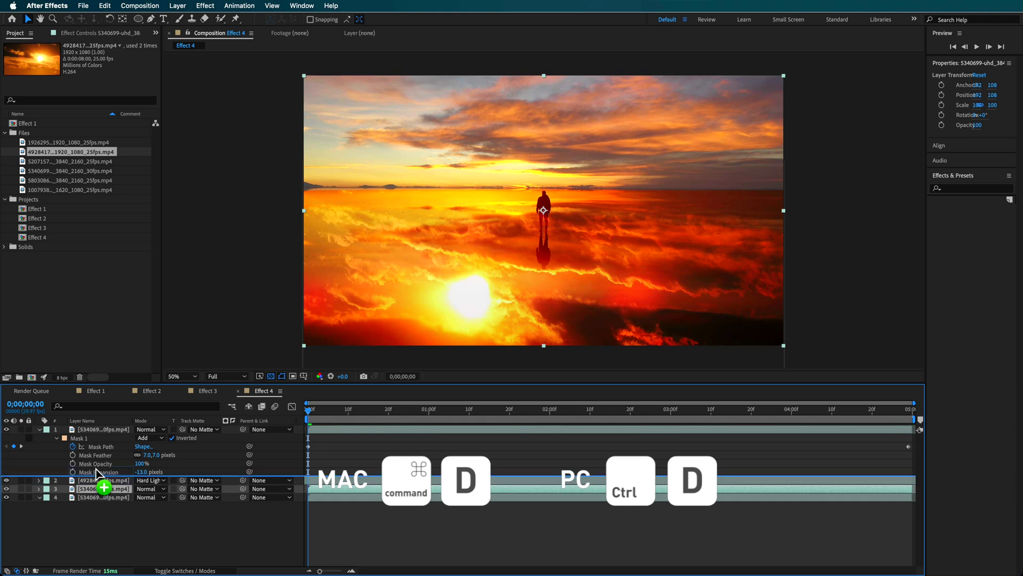
drag(101, 480, 103, 491)
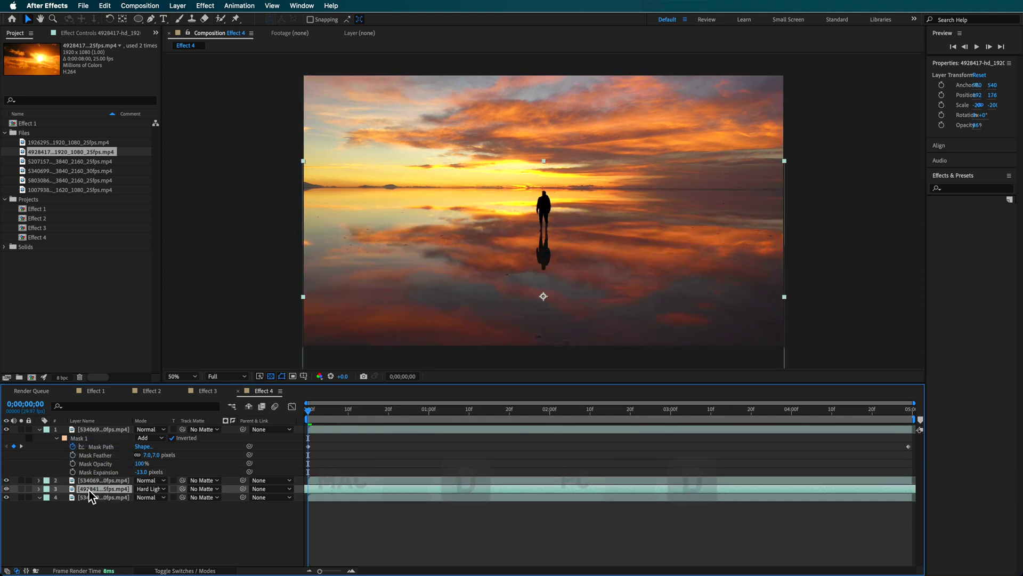
click(108, 481)
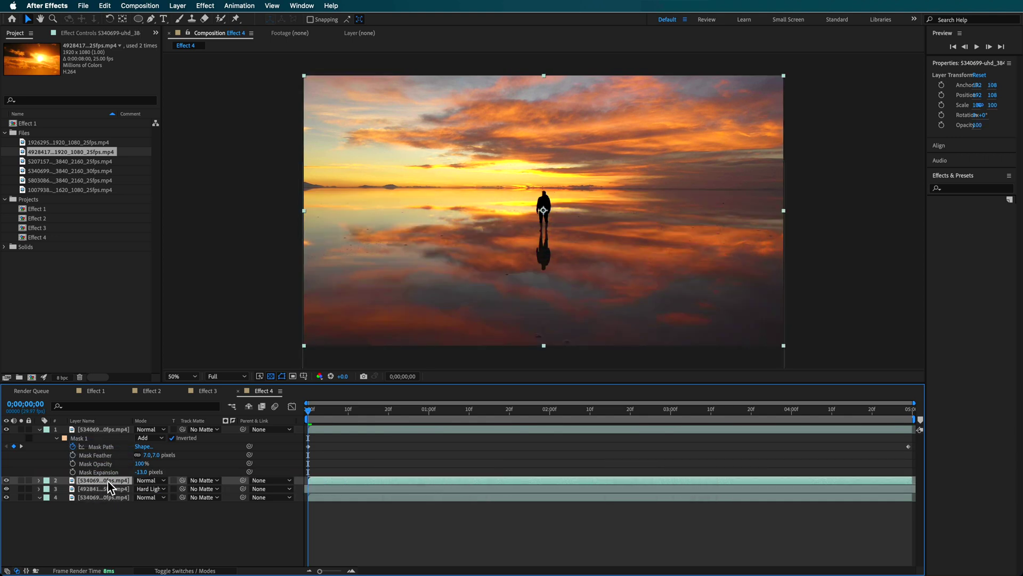
- Apply Luma Key set to Key Out Brighter, lowering the threshold and adding edge feather
click(331, 6)
text(luma)
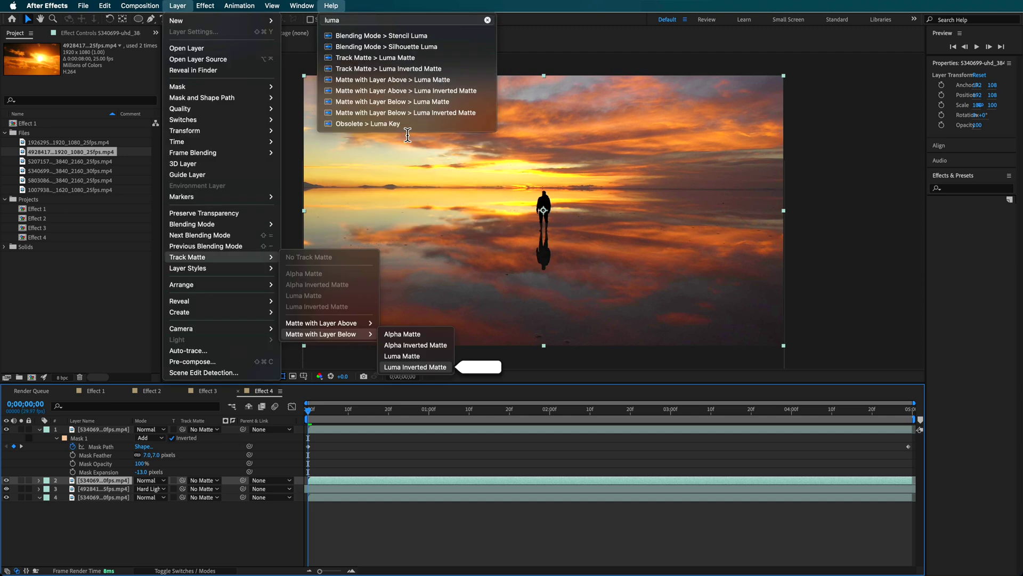
click(368, 123)
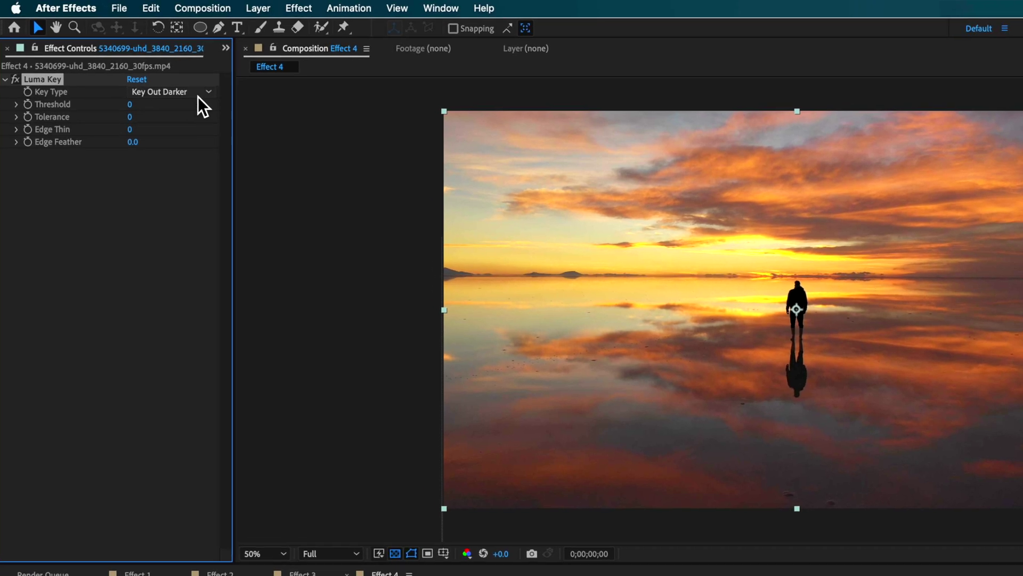
click(185, 89)
click(197, 90)
click(160, 91)
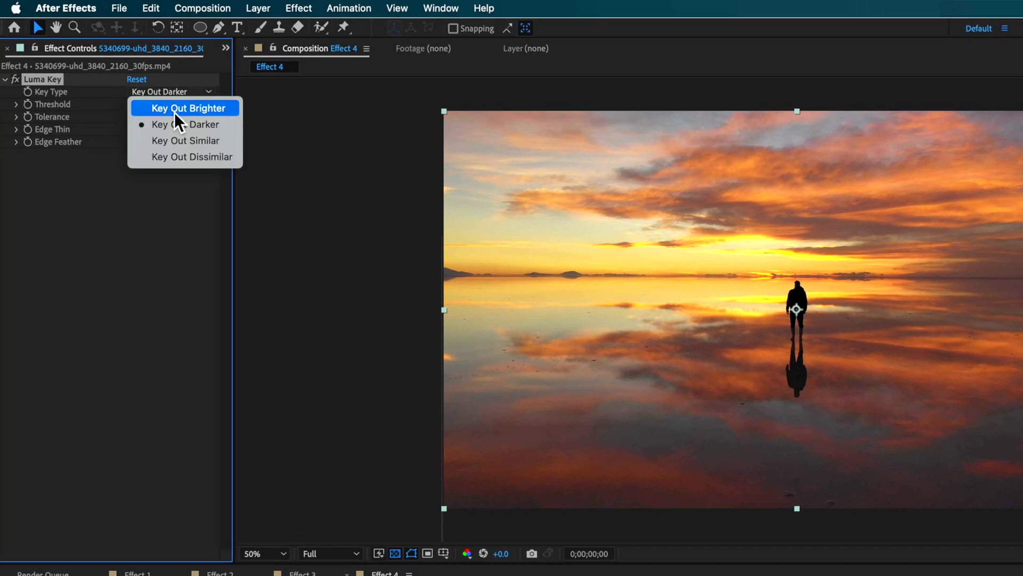
click(175, 112)
drag(160, 109, 162, 112)
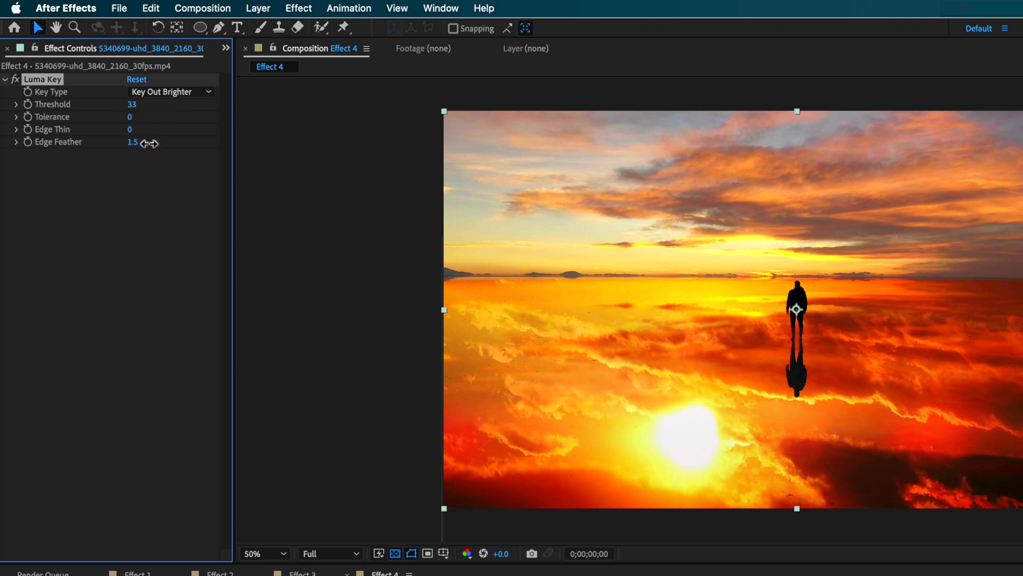
drag(150, 143, 167, 143)
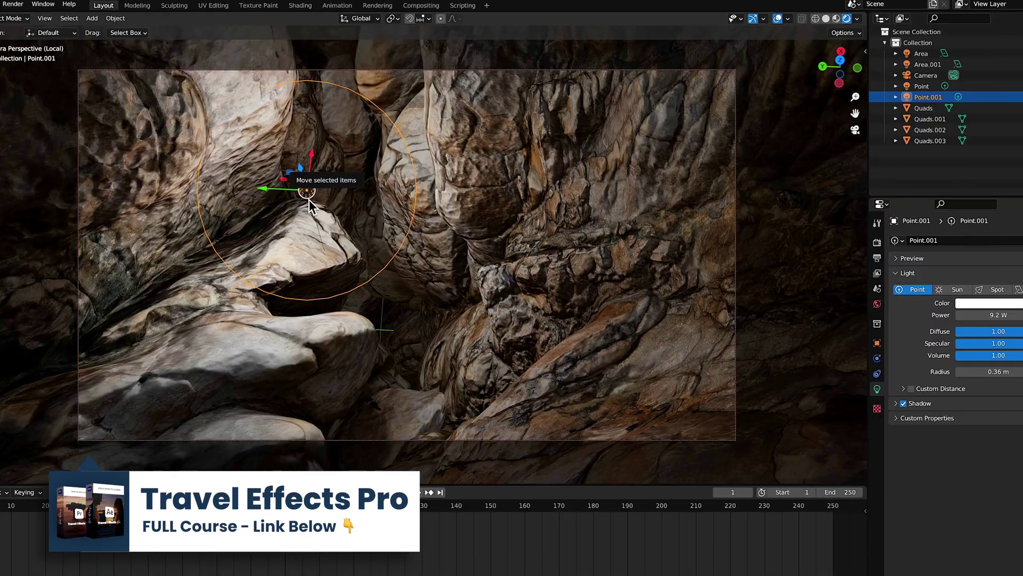
drag(308, 200, 362, 364)
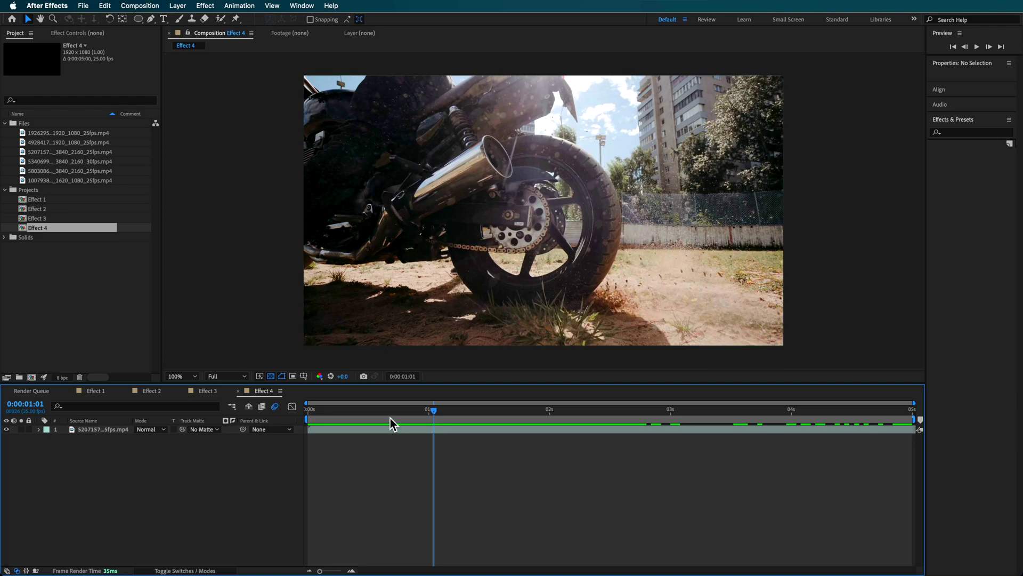
- Scrub through and play back the motorcycle clip in the Effect 4 composition
drag(392, 409, 943, 474)
key(space)
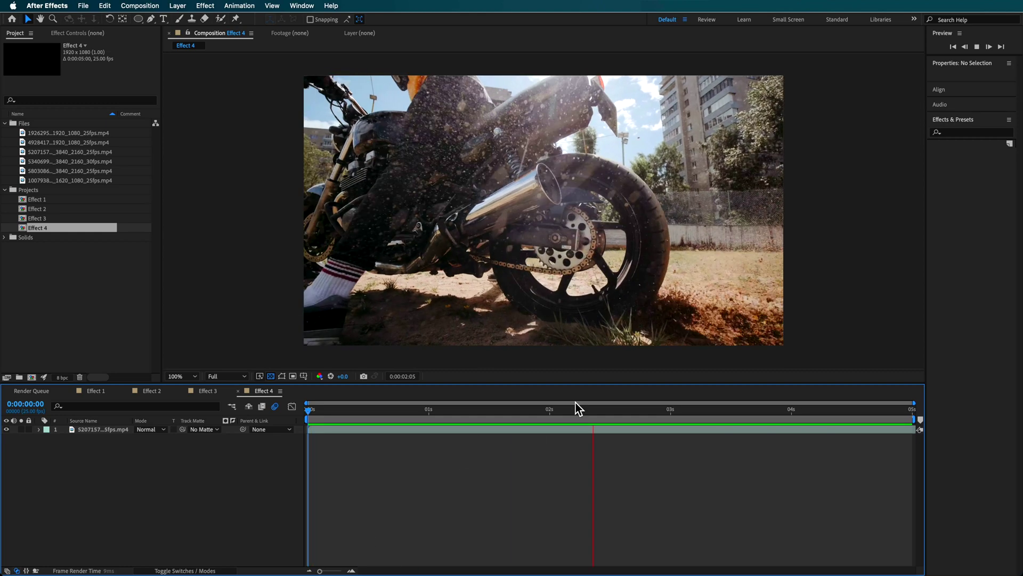
- Split the motorcycle clip at 0:00:02:08 and delete the second half
key(space)
click(369, 430)
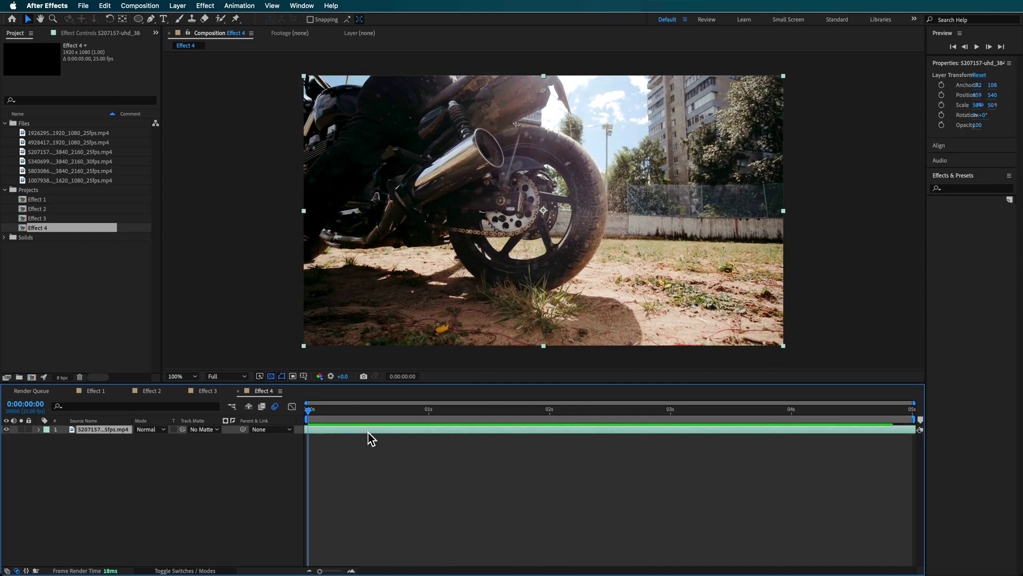
drag(324, 410, 590, 425)
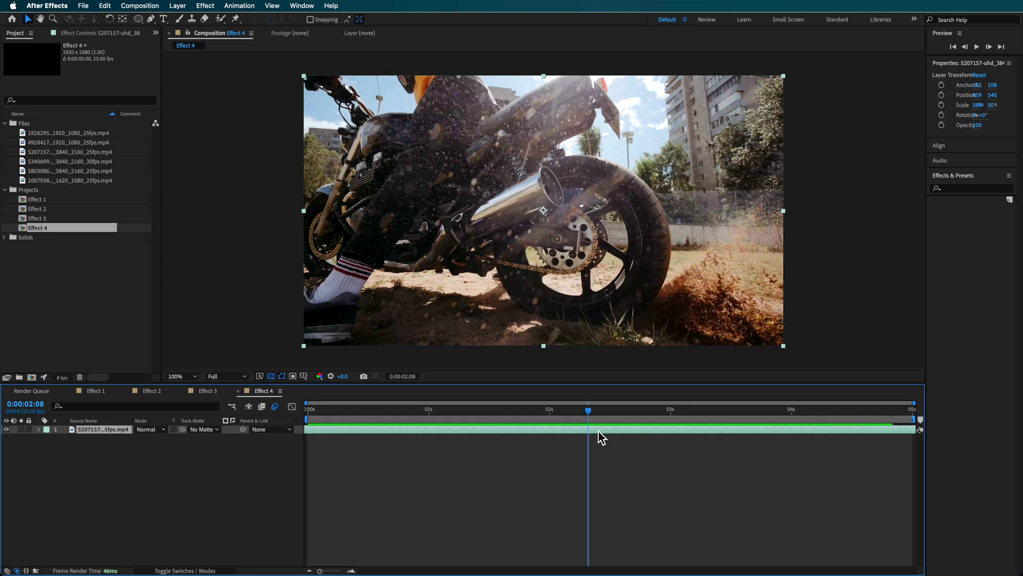
key(super+shift+d)
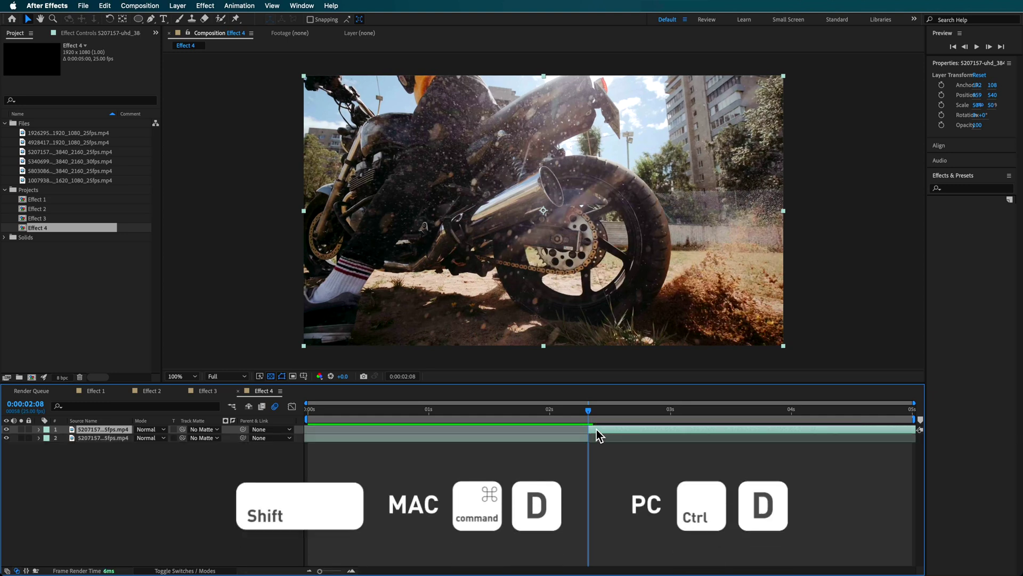
key(Delete)
- Add the forest clip beneath, starting near the cut, and check the transition
key(Page_Up)
key(Page_Up)
drag(55, 171, 600, 439)
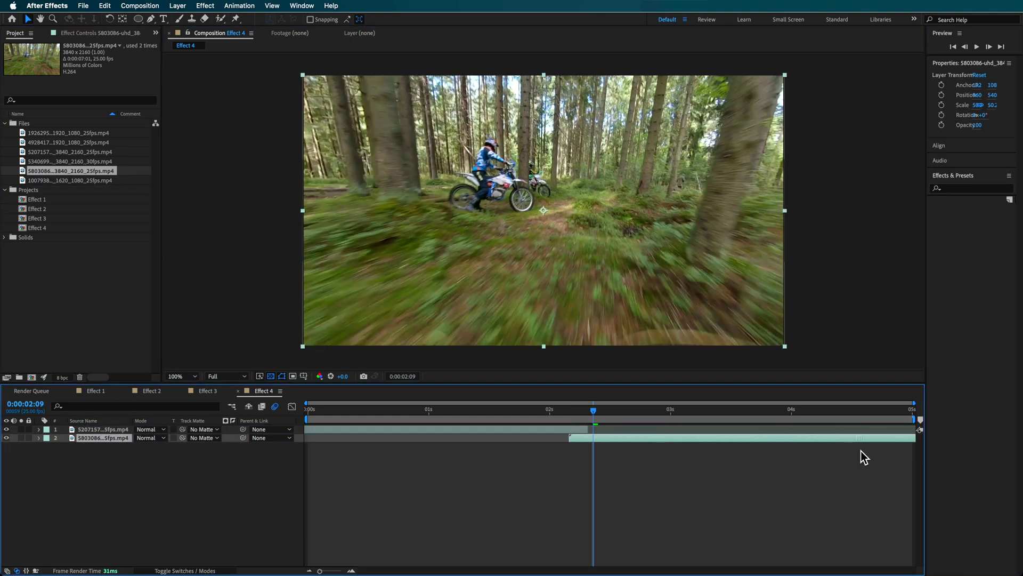
drag(864, 457, 877, 458)
drag(602, 411, 306, 429)
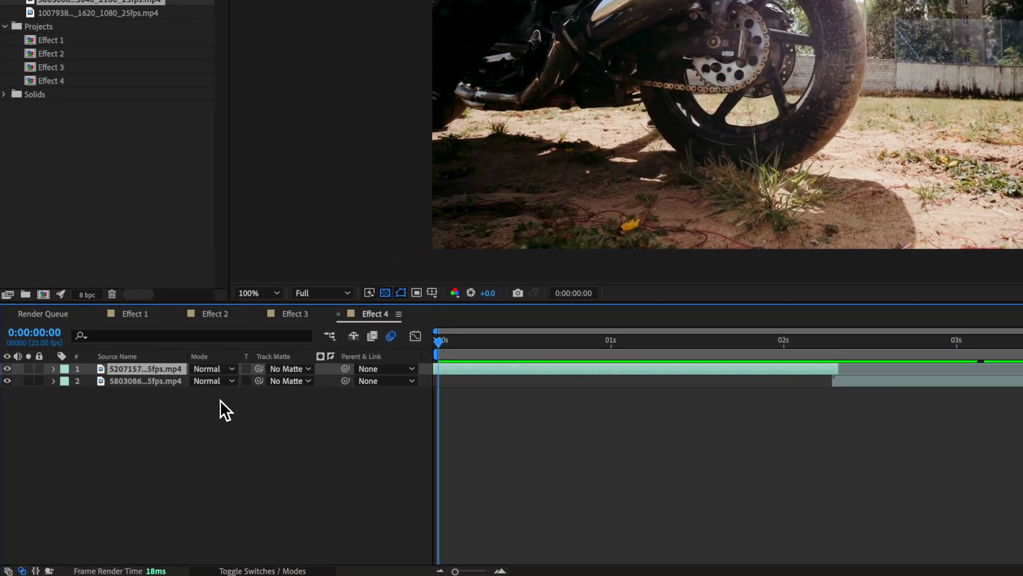
right_click(219, 400)
mouse_move(284, 387)
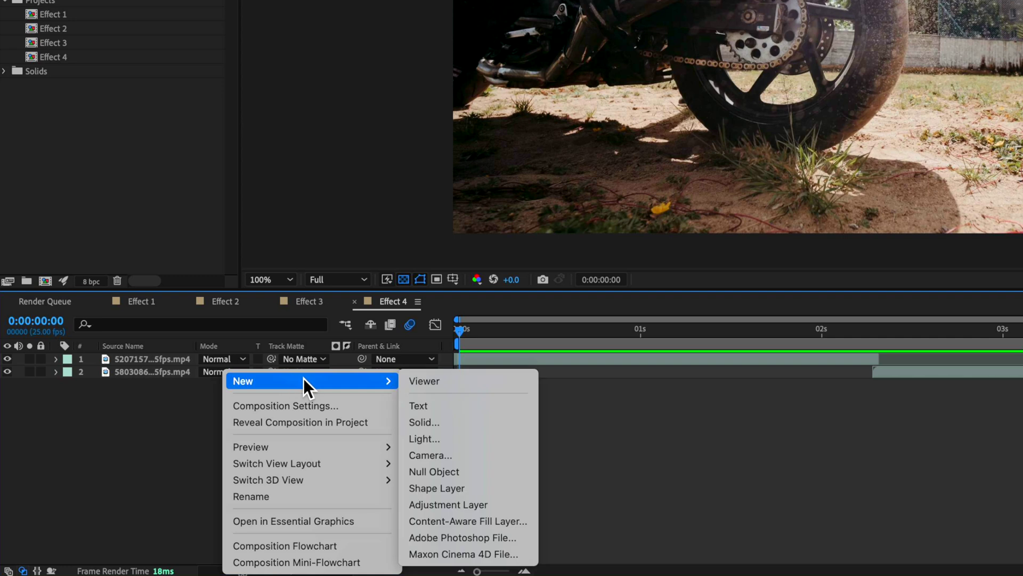
- Add a null object and parent the motorcycle clip to it
click(452, 472)
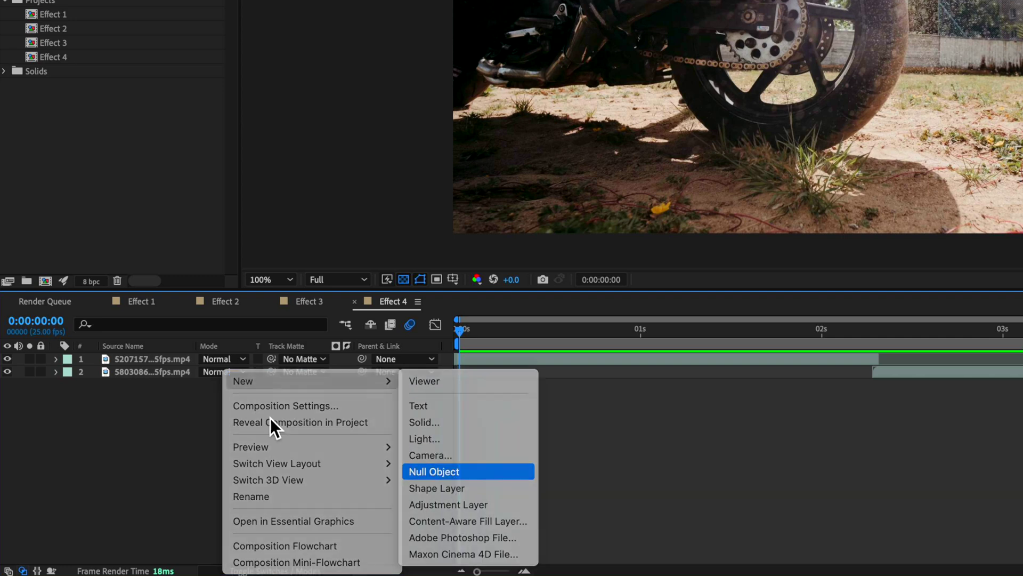
click(154, 372)
drag(362, 371, 162, 359)
click(162, 360)
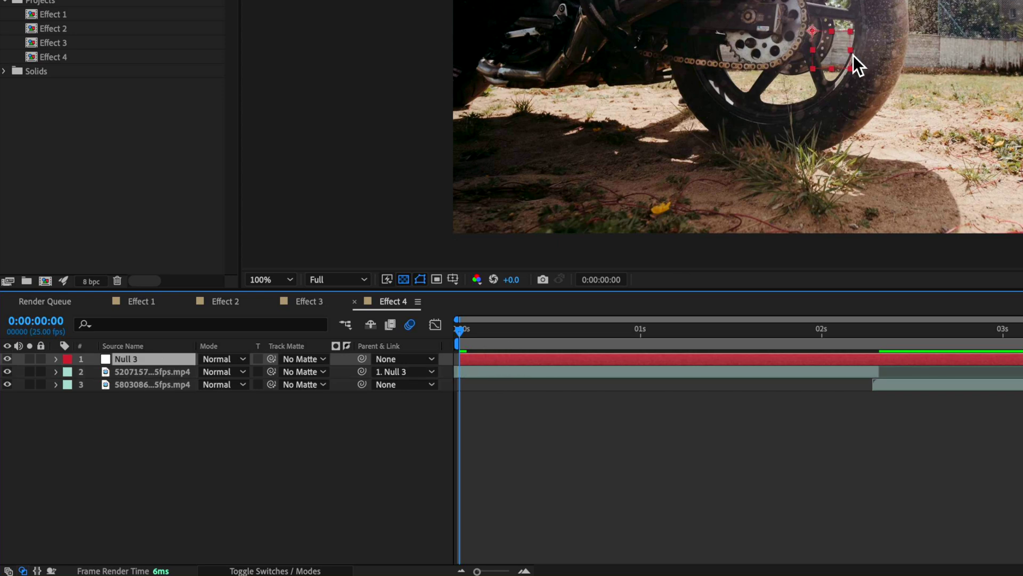
- Set Position, Scale and Rotation keyframes on the null at the motorcycle clip's end
drag(497, 330, 880, 340)
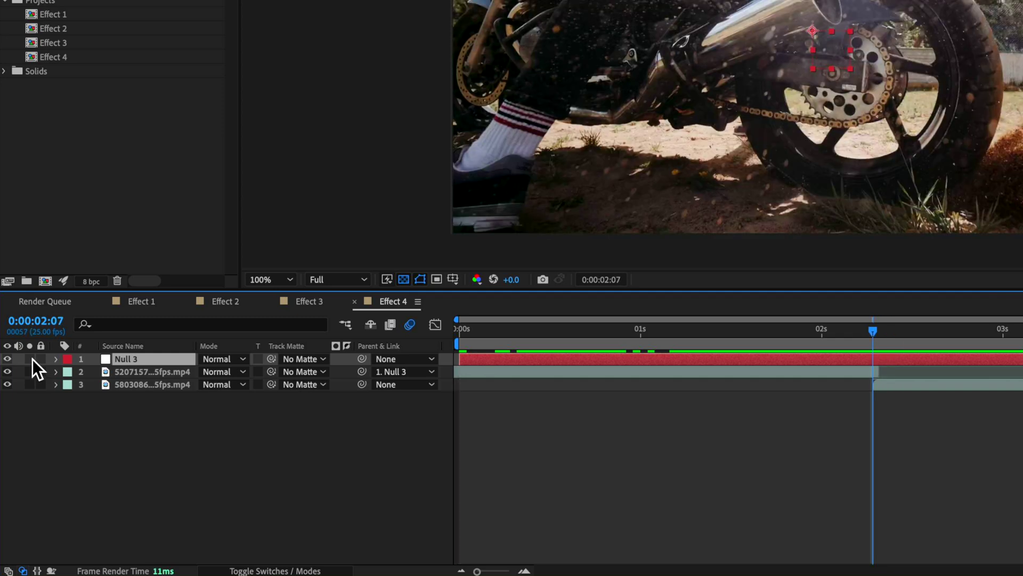
click(55, 359)
click(69, 373)
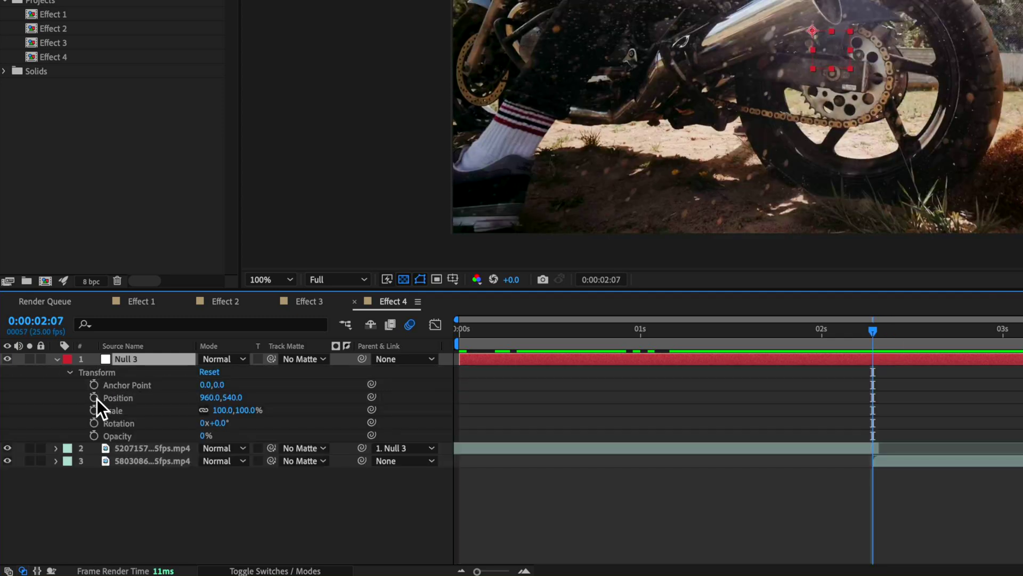
click(94, 398)
click(94, 410)
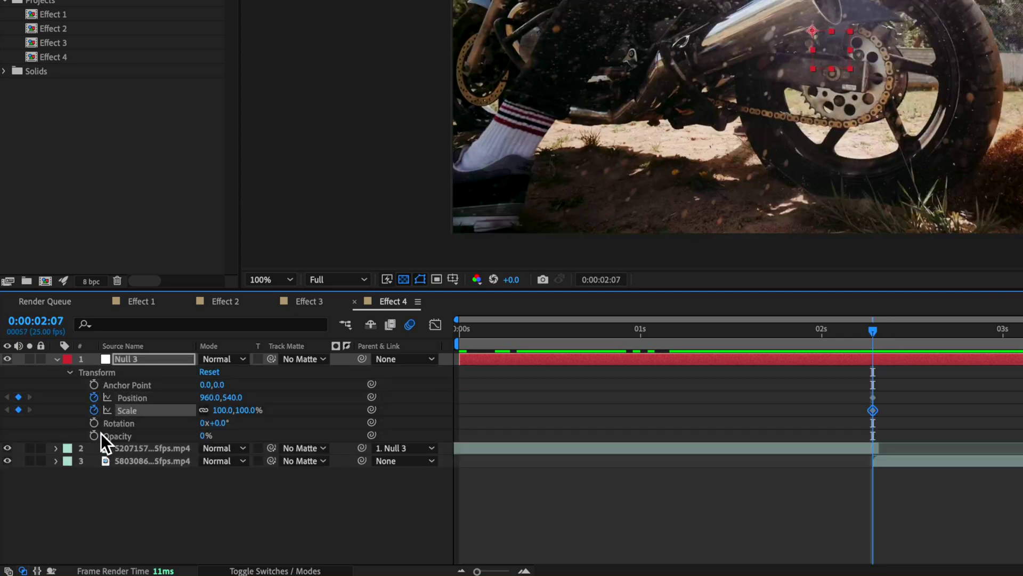
click(95, 424)
- At 0:00:02:07, scale the null to 218% and shift it to centre the rear wheel
drag(855, 334, 458, 349)
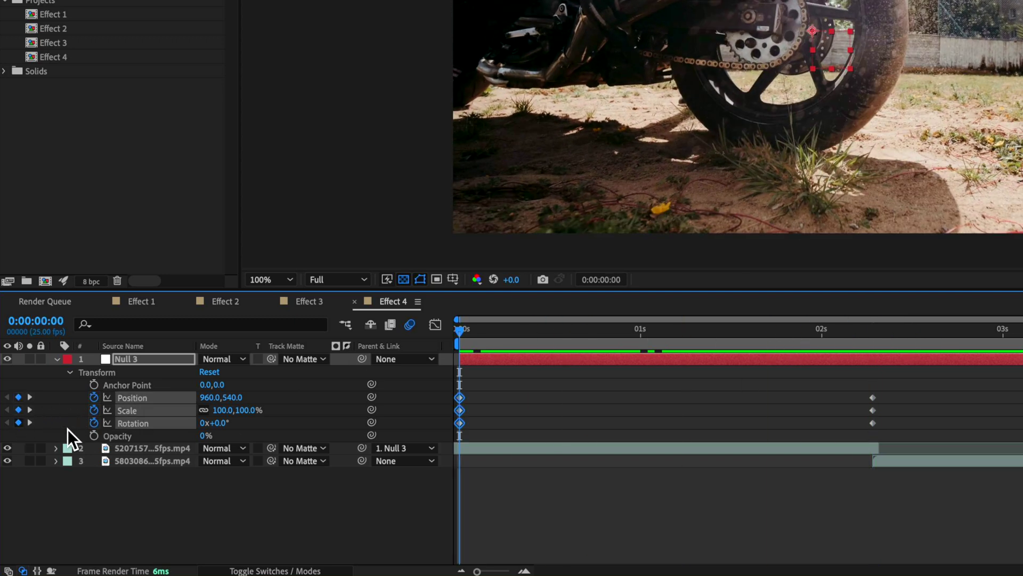
drag(474, 341, 880, 347)
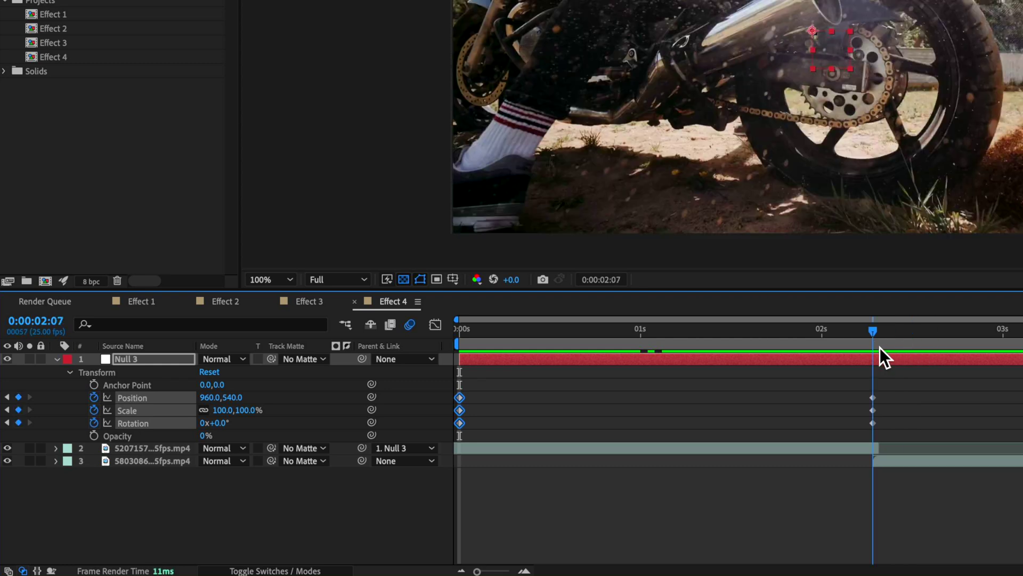
drag(251, 419, 342, 415)
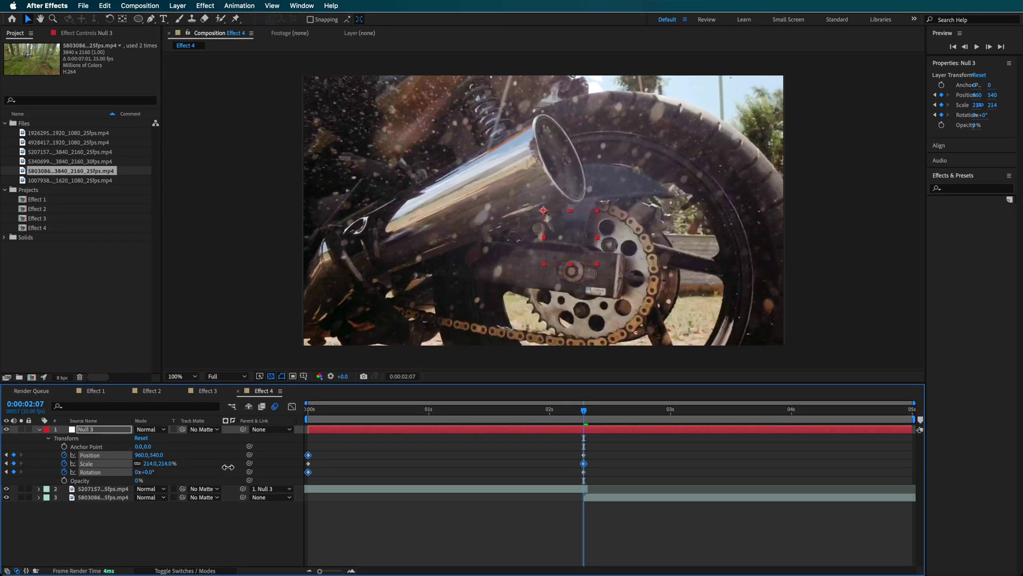
drag(228, 467, 233, 466)
drag(585, 232, 504, 158)
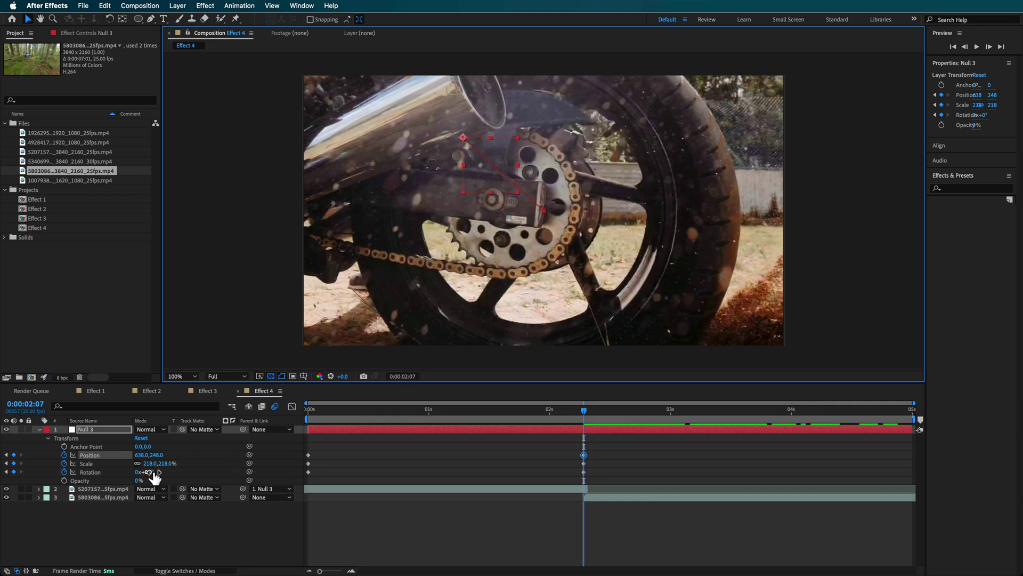
- Rotate Null 3 to 1x+172° at 0:00:02:07 and review the spinning zoom
drag(150, 473, 436, 492)
drag(567, 409, 580, 429)
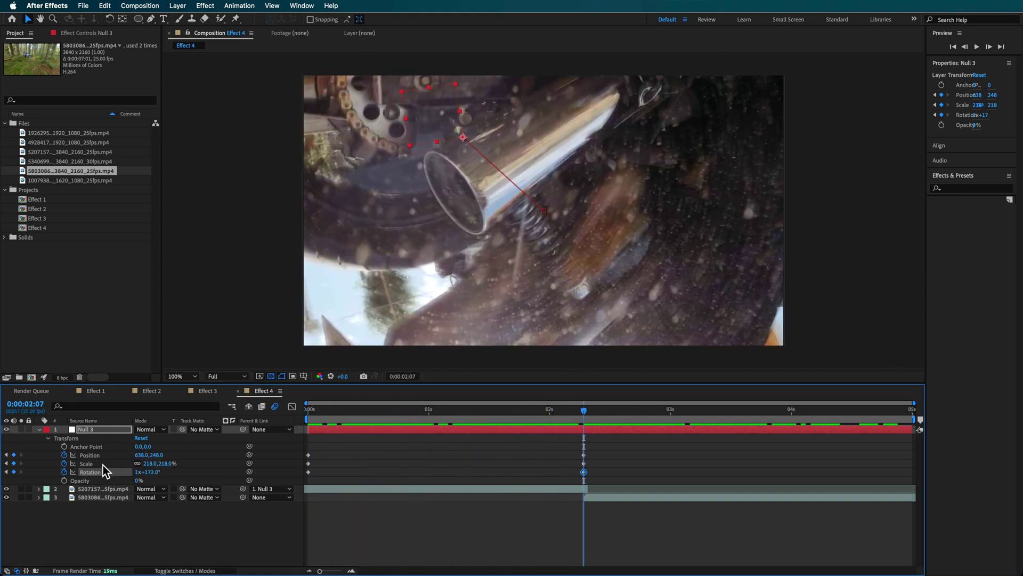
drag(405, 401, 287, 416)
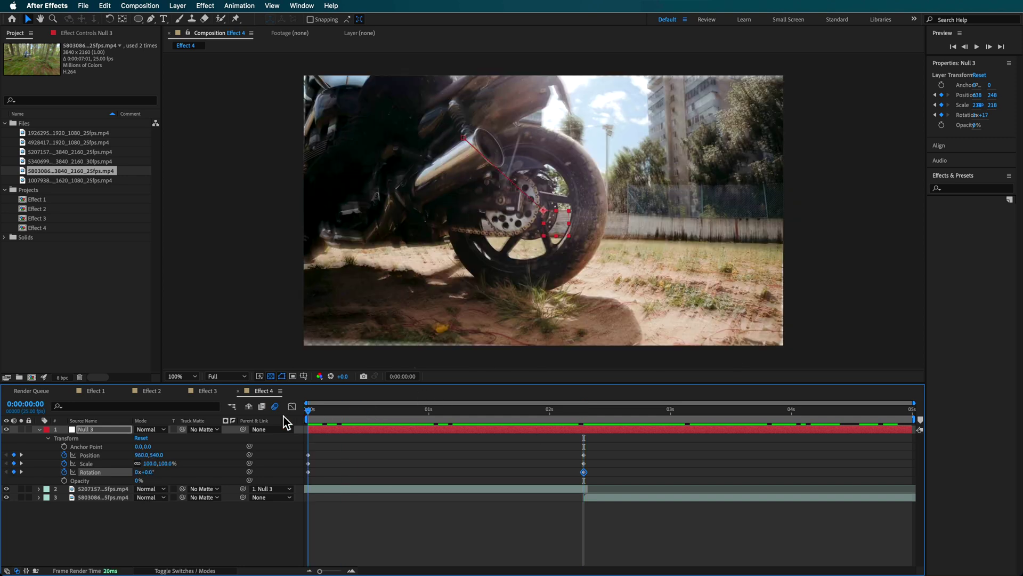
- Unparent the motorcycle clip, move Null 3 onto the rear wheel hub, then undo a trial re-parent
click(269, 488)
key(Return)
drag(411, 412, 592, 435)
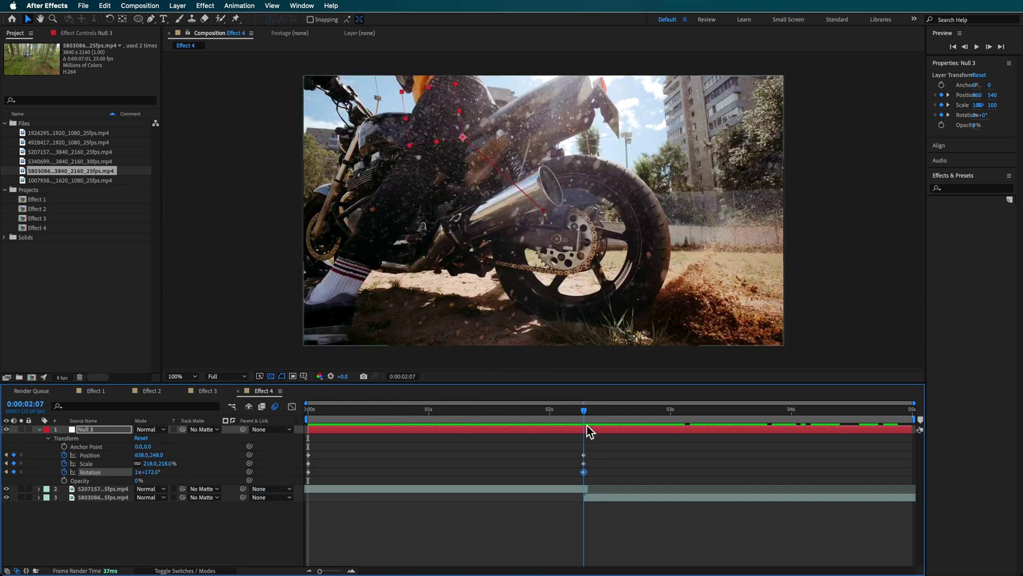
drag(437, 124, 540, 221)
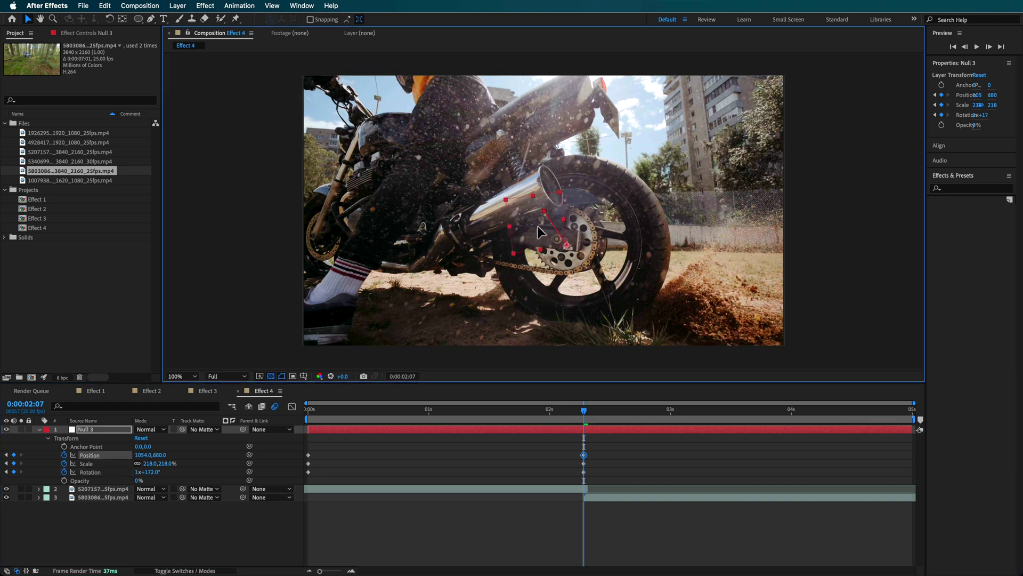
click(101, 489)
drag(243, 489, 110, 437)
drag(583, 416, 234, 427)
key(cmd+z)
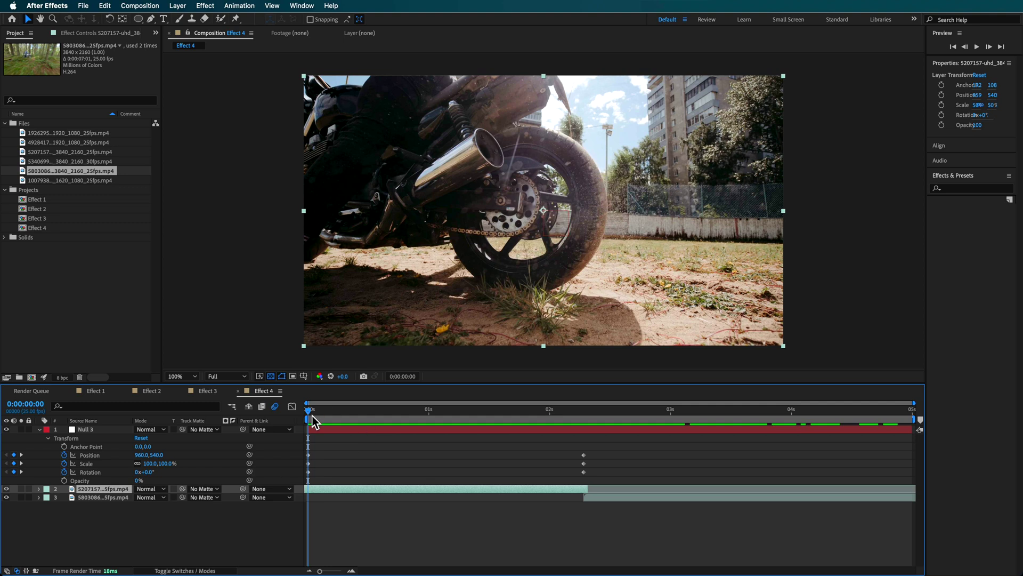
- Parent the motorcycle clip to Null 3 and scrub forward to preview the zoom
click(588, 415)
click(589, 429)
drag(590, 414, 269, 416)
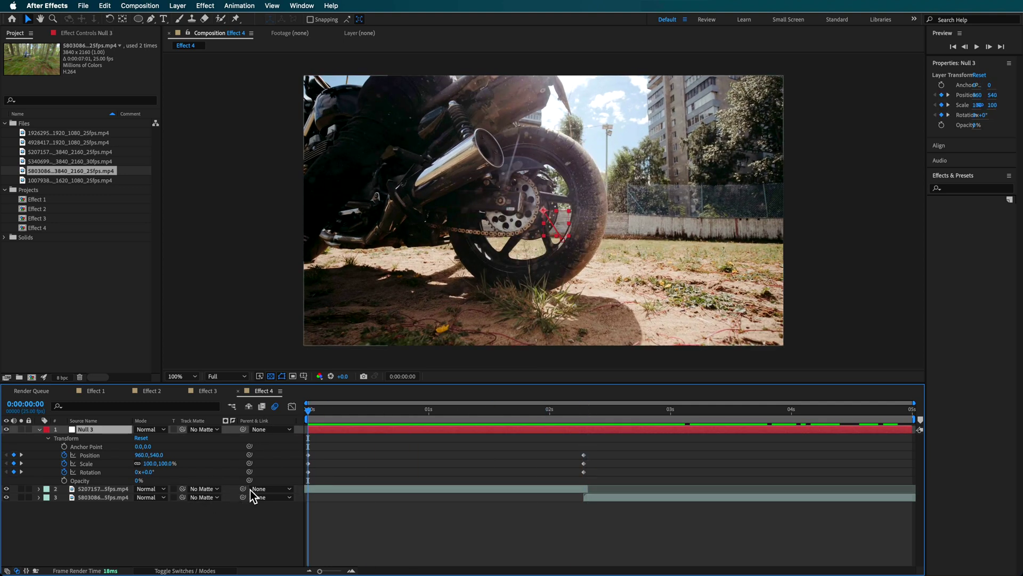
drag(243, 489, 116, 438)
drag(341, 419, 584, 430)
- At 0:00:02:07, move Null 3 to 1338,926 and scale it to 376.5%
click(535, 227)
drag(534, 227, 576, 252)
drag(598, 217, 603, 240)
drag(583, 421, 296, 418)
click(98, 489)
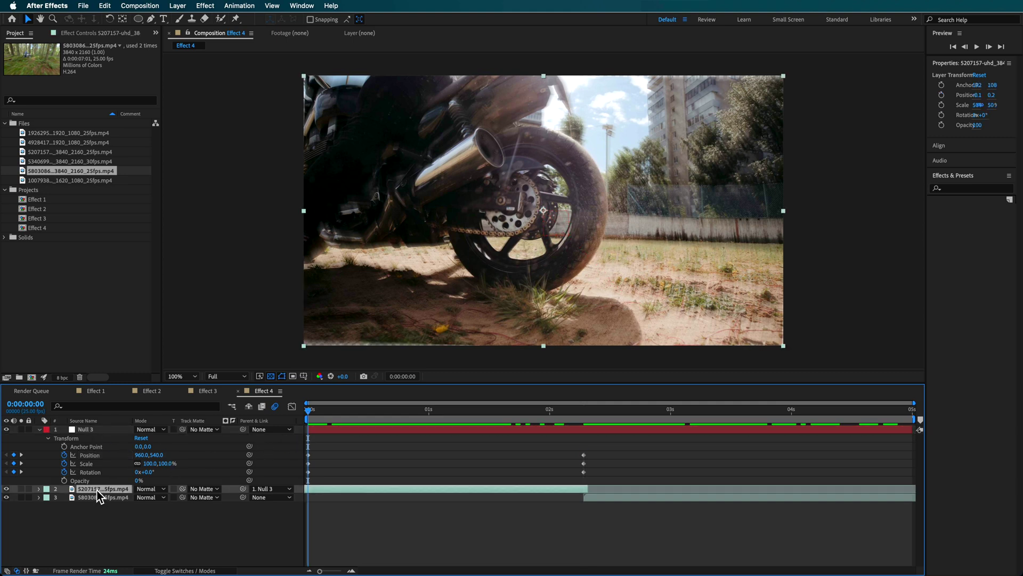
- Apply Motion Tile to the motorcycle clip with output width 280, height 310 and Mirror Edges on
click(327, 6)
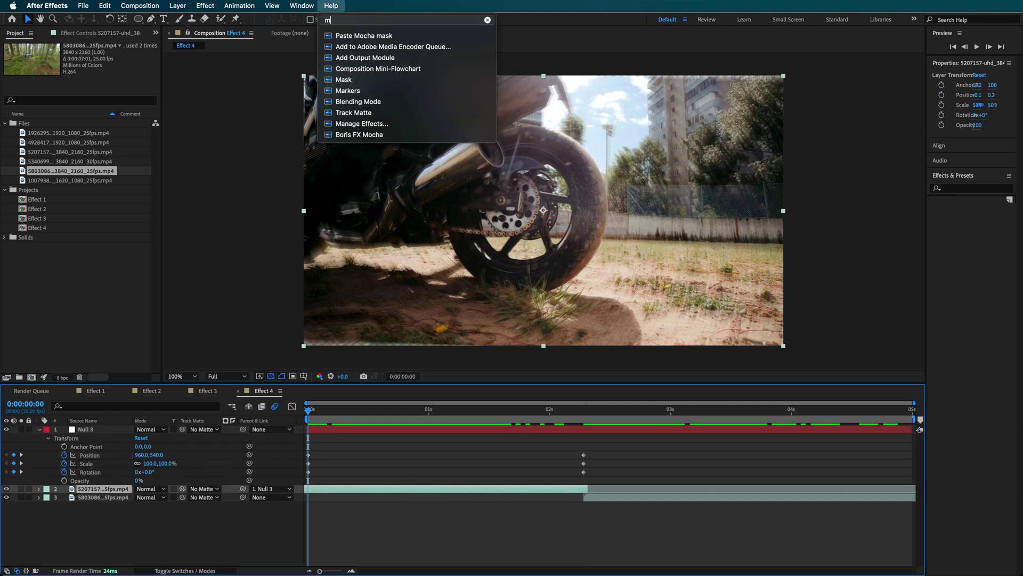
text(motion)
key(Down)
key(Down)
key(Down)
key(Down)
key(Down)
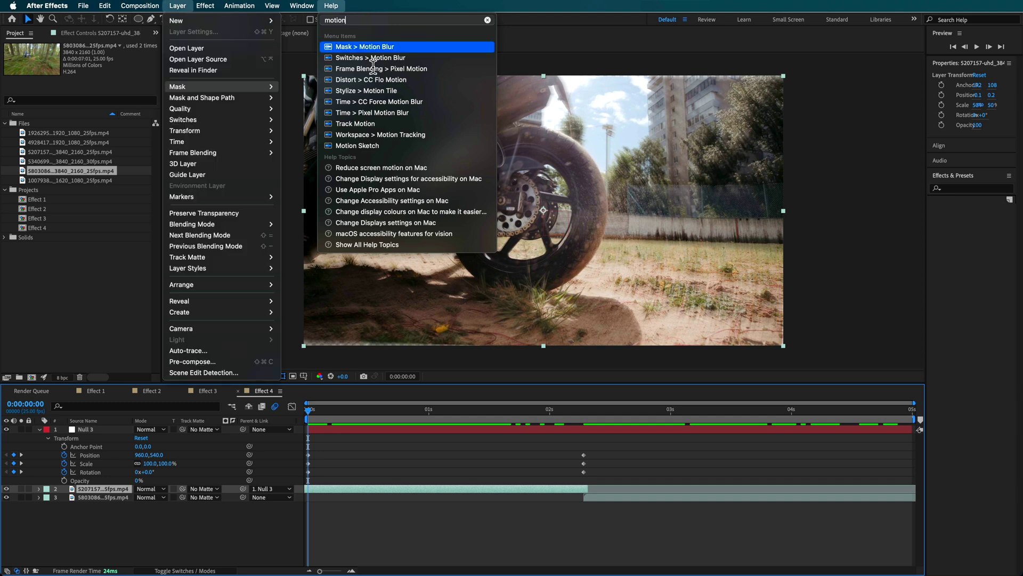
key(Return)
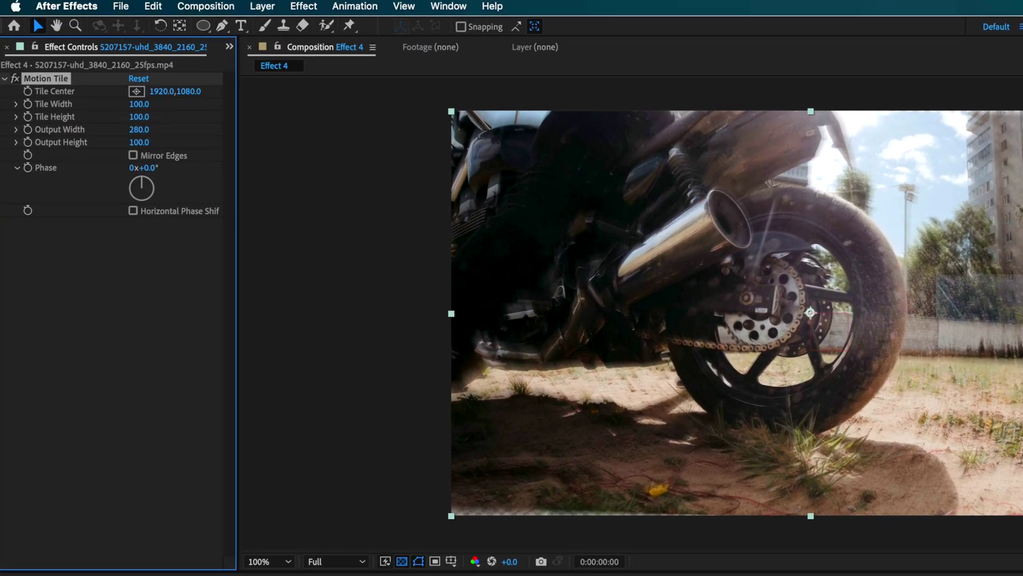
key(space)
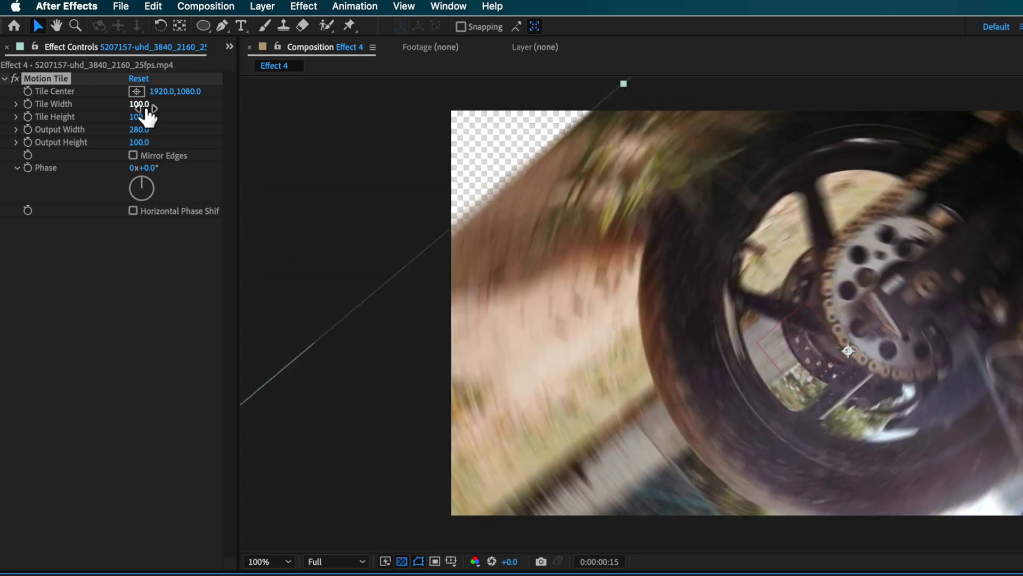
drag(151, 145, 160, 144)
click(152, 155)
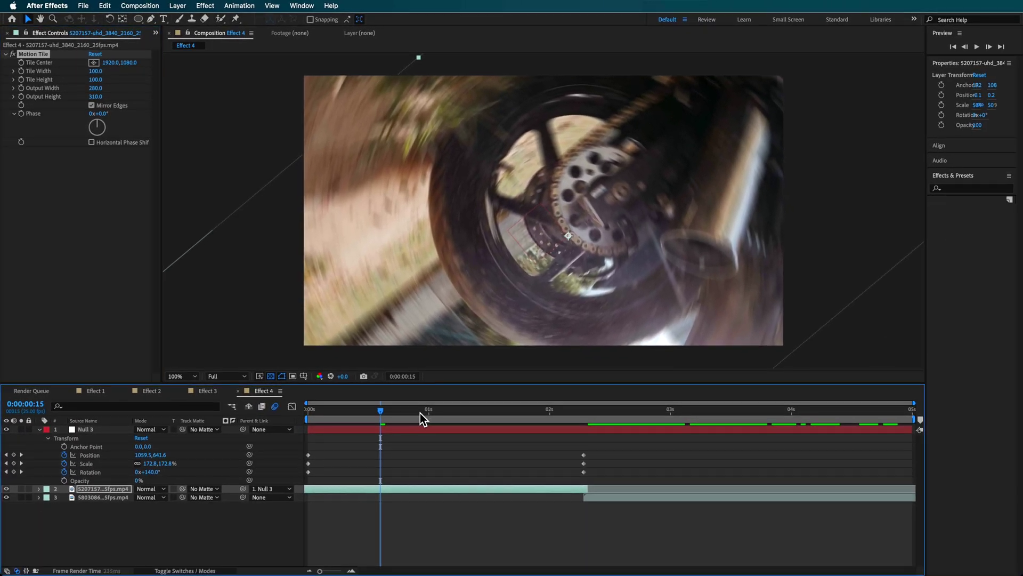
drag(420, 412, 584, 425)
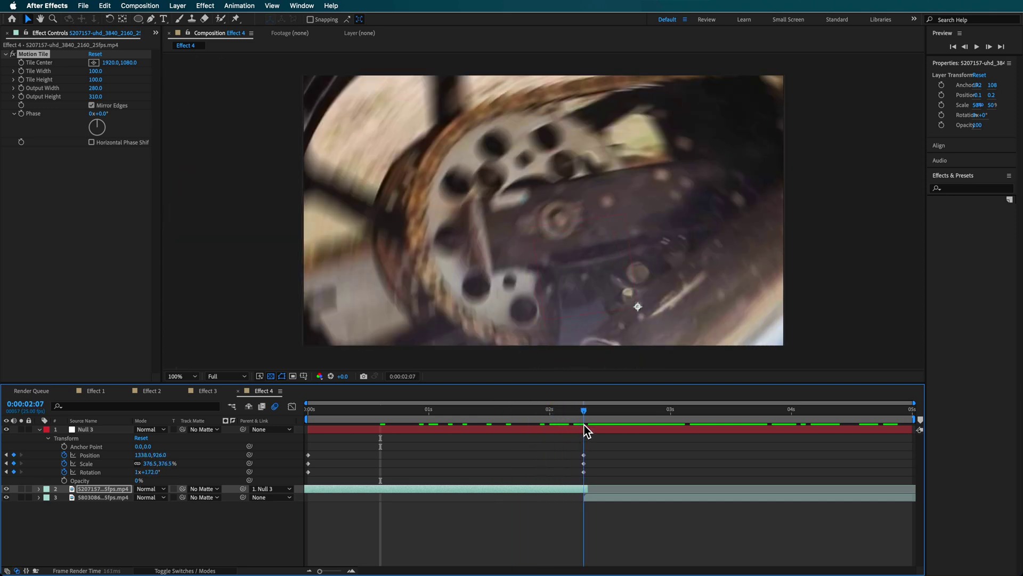
- Turn on motion blur for the motorcycle clip layer and the composition
click(161, 572)
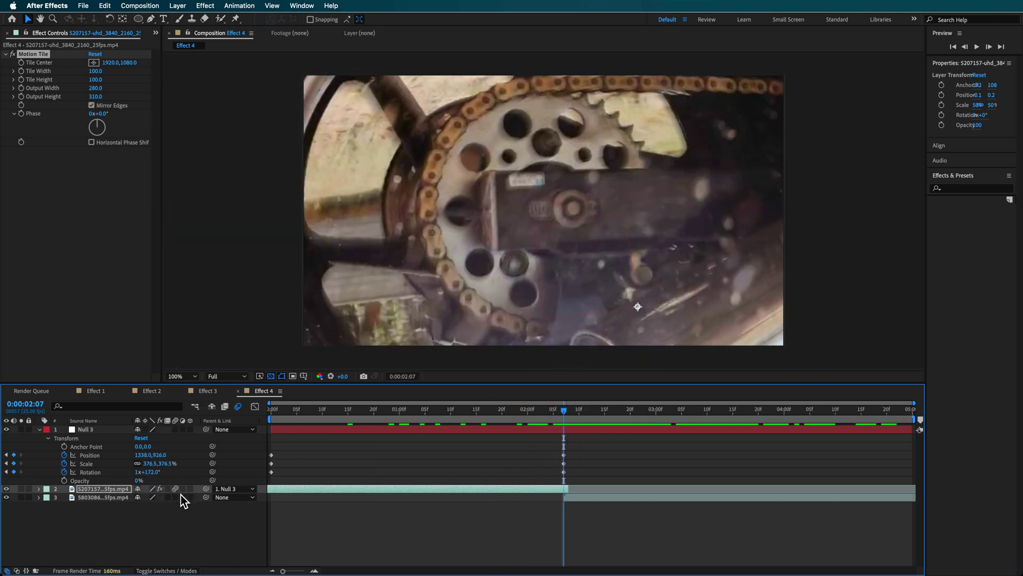
click(176, 489)
click(239, 407)
- Apply Easy Ease to all of Null 3's keyframes
drag(545, 416, 239, 431)
drag(619, 449, 266, 482)
right_click(272, 472)
mouse_move(368, 562)
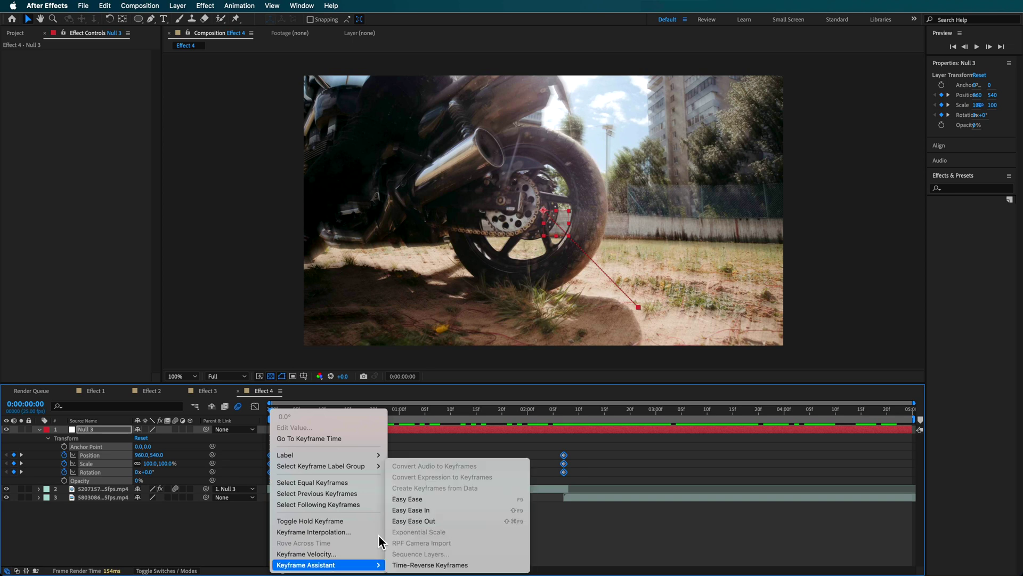
click(421, 496)
- Drag the Position, Scale and Rotation speed-graph influence handles so each move peaks later
click(79, 454)
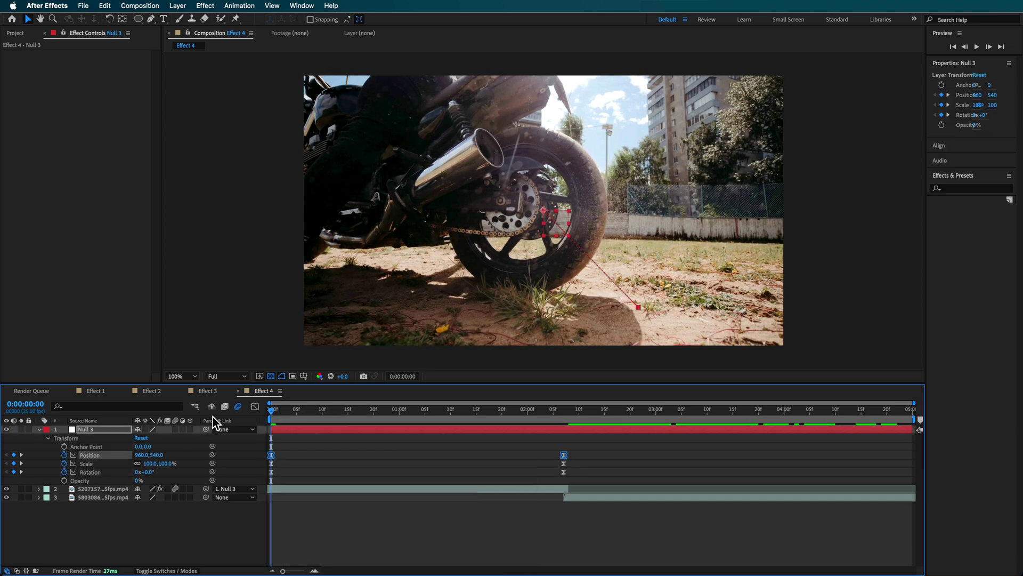
click(256, 407)
drag(320, 542, 395, 542)
click(86, 464)
click(277, 543)
drag(320, 541, 434, 541)
click(90, 472)
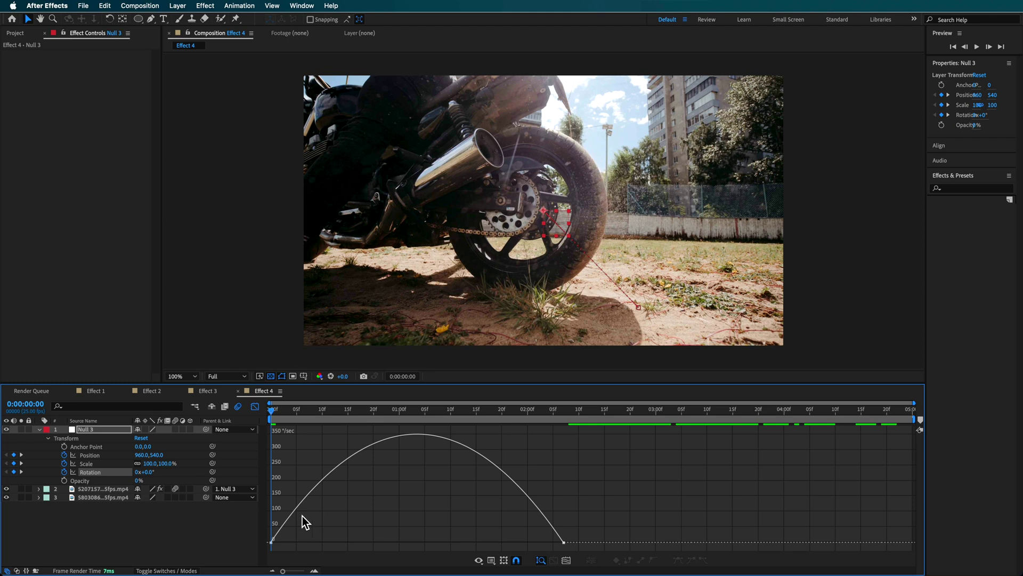
drag(321, 542, 417, 541)
- Reposition Null 3 to 920,759.5 at 0:00:01:13 to keep the wheel centred
key(space)
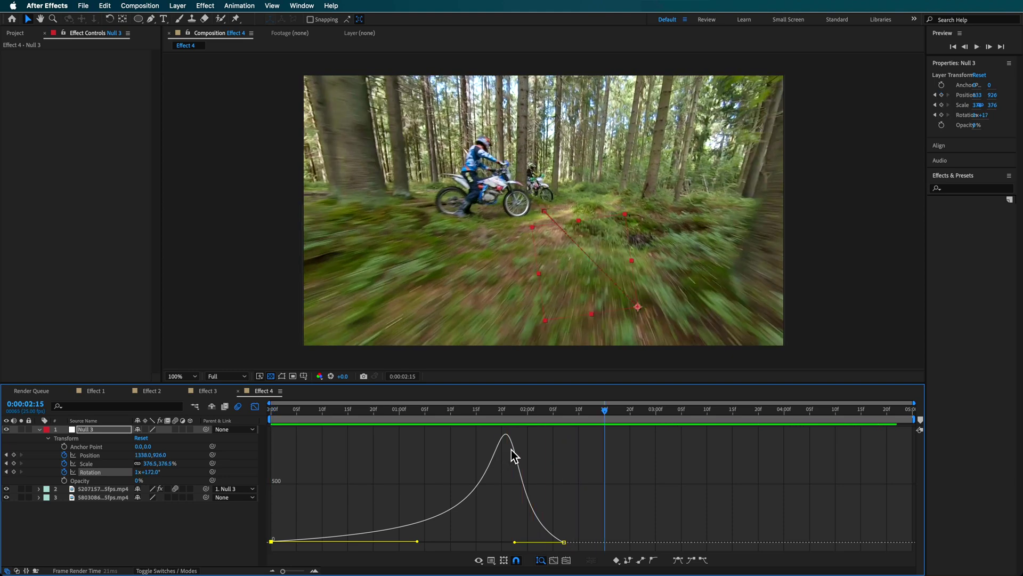
drag(554, 409, 490, 414)
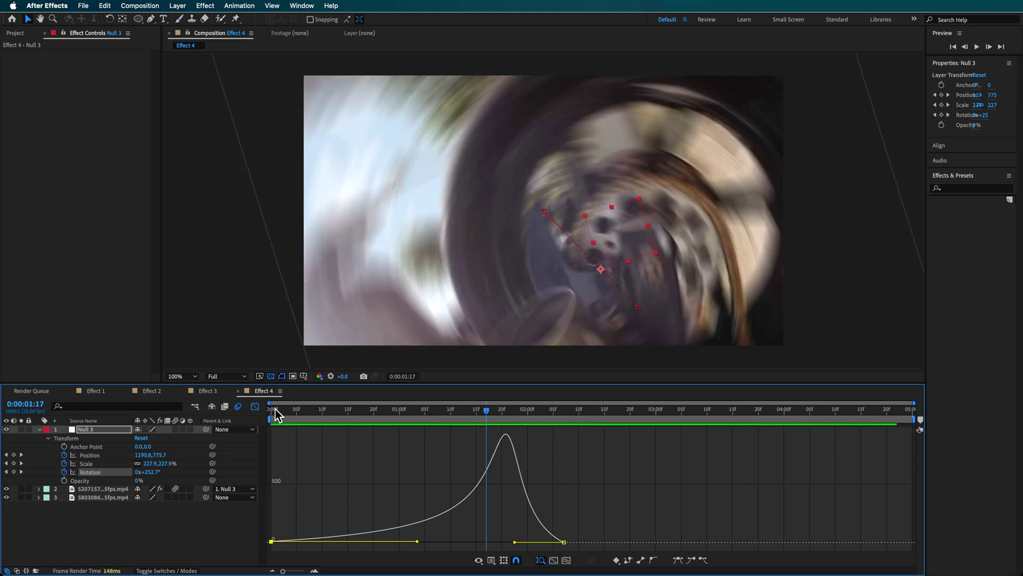
click(254, 407)
mouse_move(482, 410)
mouse_down()
mouse_move(453, 413)
mouse_move(465, 411)
mouse_up()
drag(564, 235, 512, 245)
drag(475, 413, 469, 450)
- Draw an elliptical mask on the motorcycle clip, centred on the wheel hub
key(ctrl+Down)
key(q)
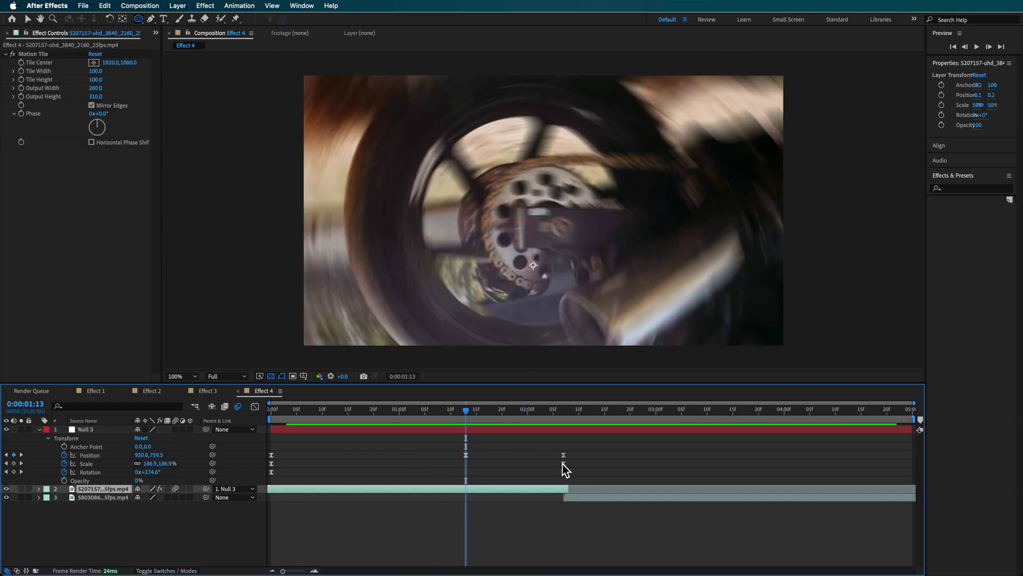
drag(430, 115, 682, 322)
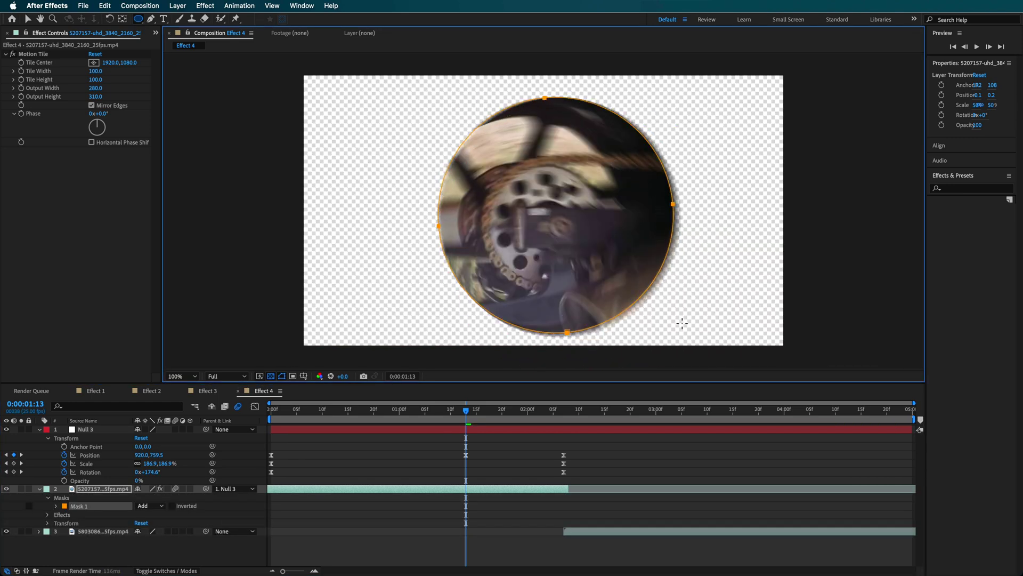
drag(670, 207, 634, 208)
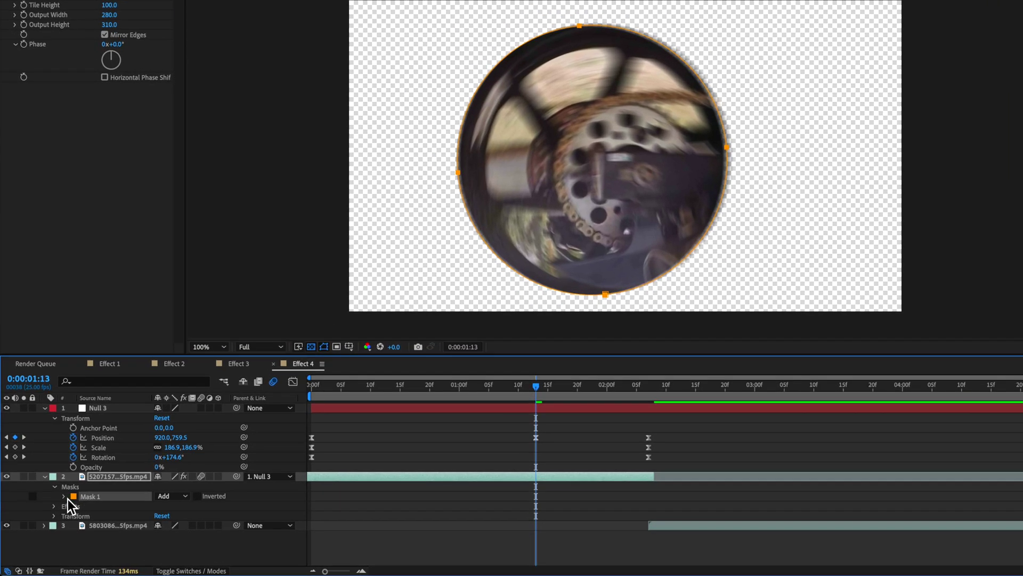
- Set Mask 1 to Subtract with 142 px feather and keyframe its Mask Path
click(56, 506)
click(147, 505)
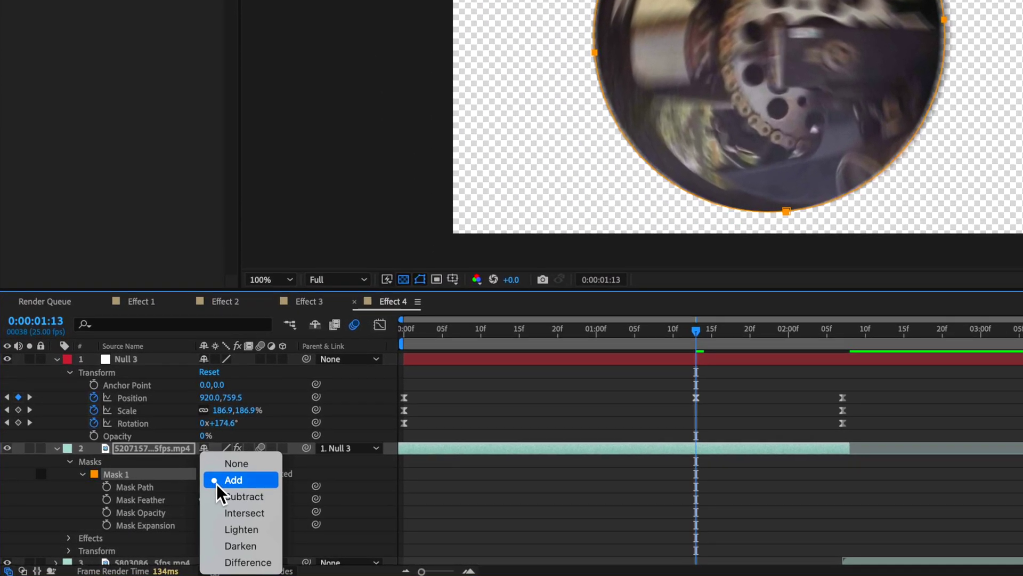
click(237, 497)
drag(240, 499, 347, 500)
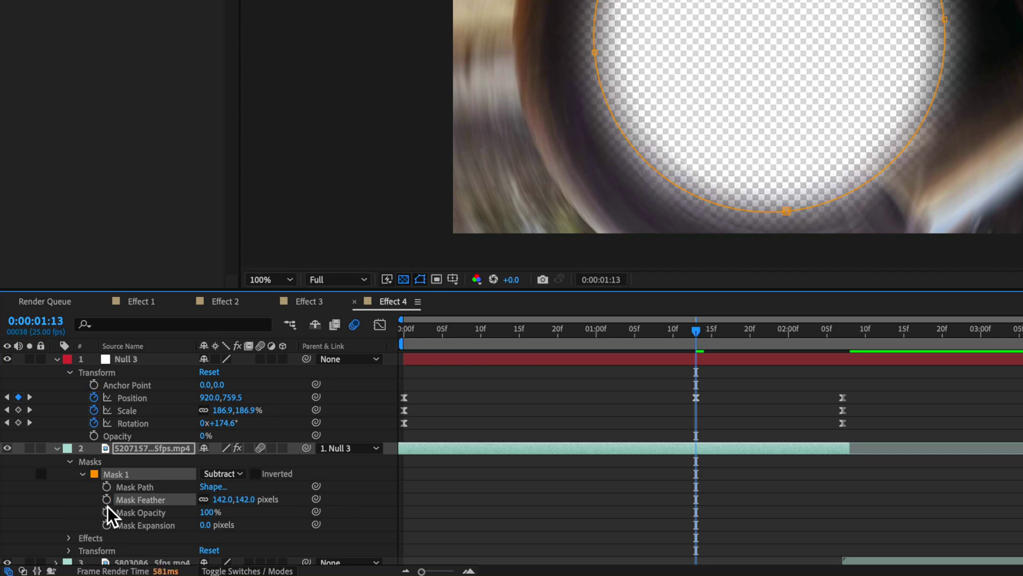
click(107, 487)
drag(696, 330, 835, 346)
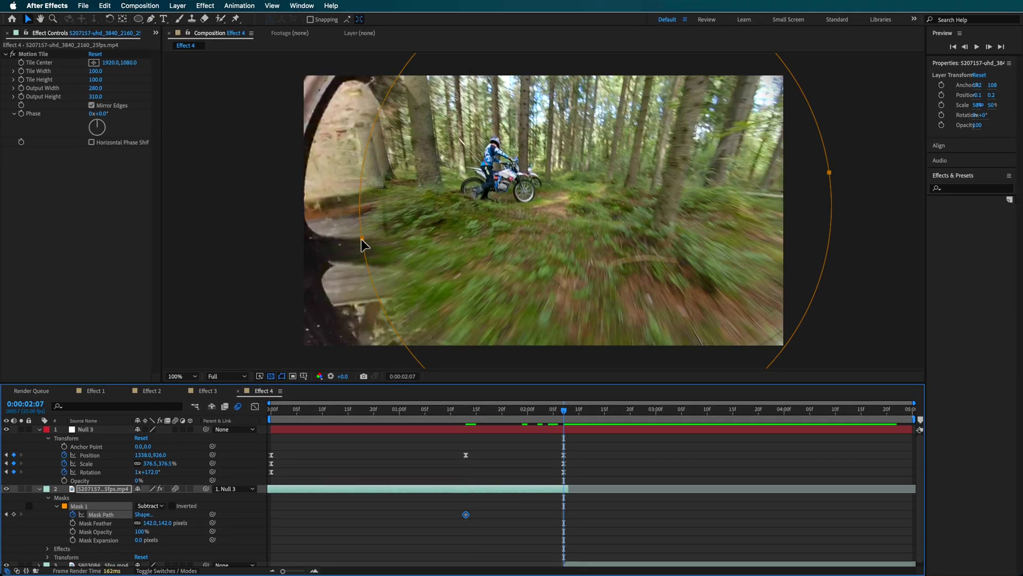
- Align the mask with the wheel at 2:07 and 0:00, keyframing Mask Expansion at -528 px at the start
drag(363, 245, 312, 263)
drag(549, 410, 271, 413)
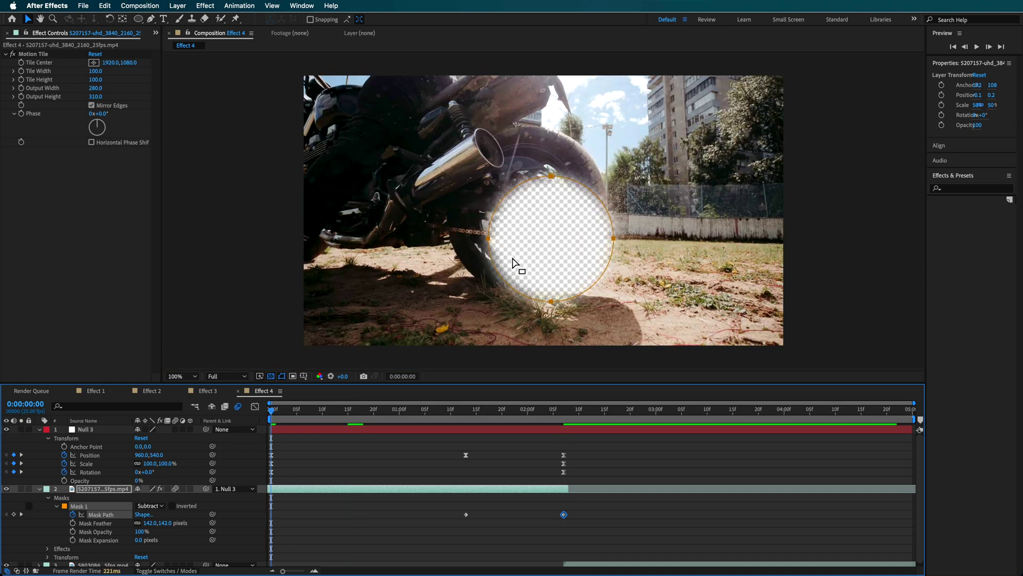
drag(493, 246, 462, 216)
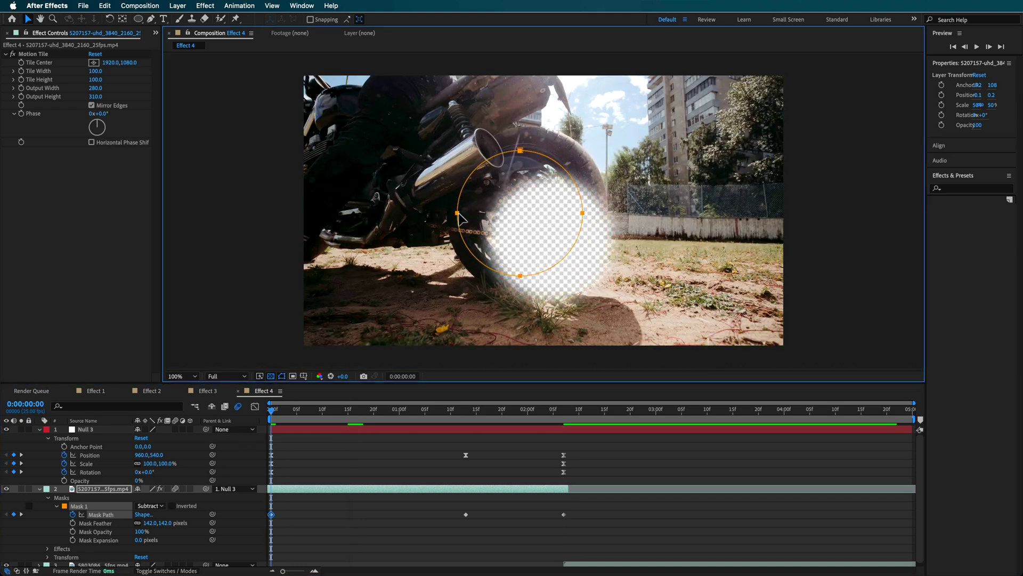
click(73, 539)
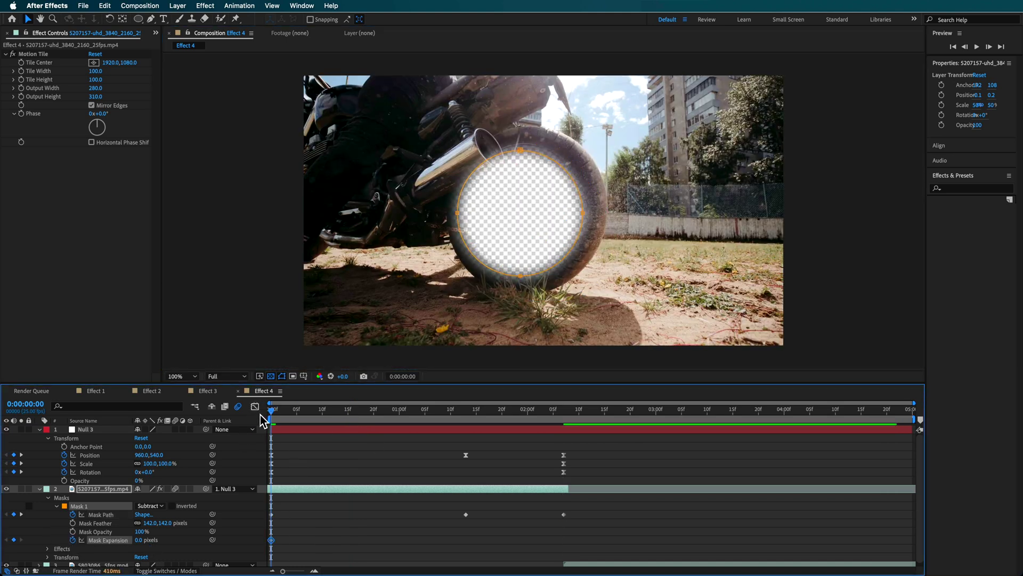
drag(286, 417, 564, 449)
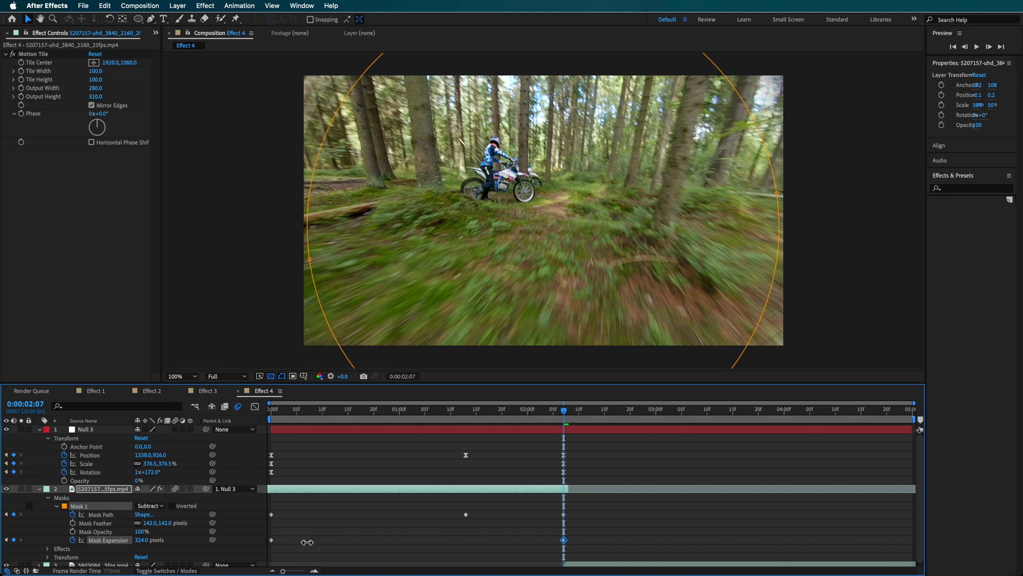
drag(566, 415, 465, 426)
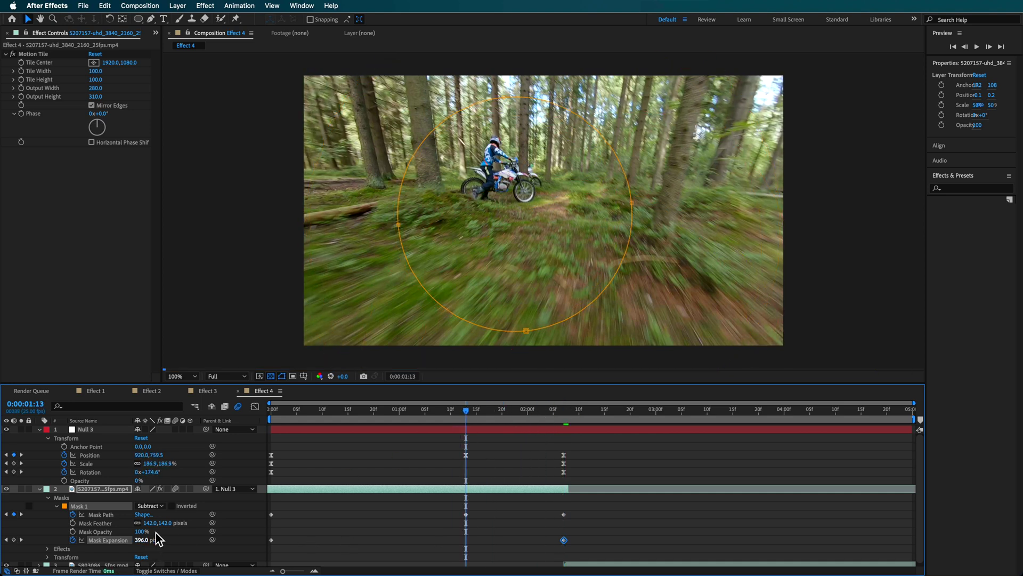
drag(331, 412, 200, 482)
drag(139, 540, 88, 553)
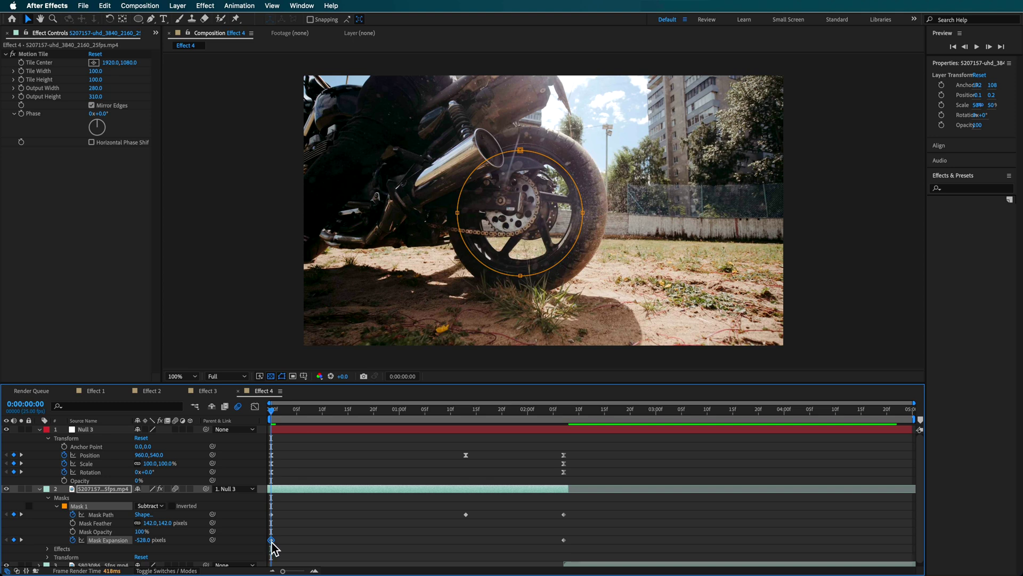
- Apply Easy Ease to the mask keyframes and scrub to preview the reveal
drag(624, 509, 261, 564)
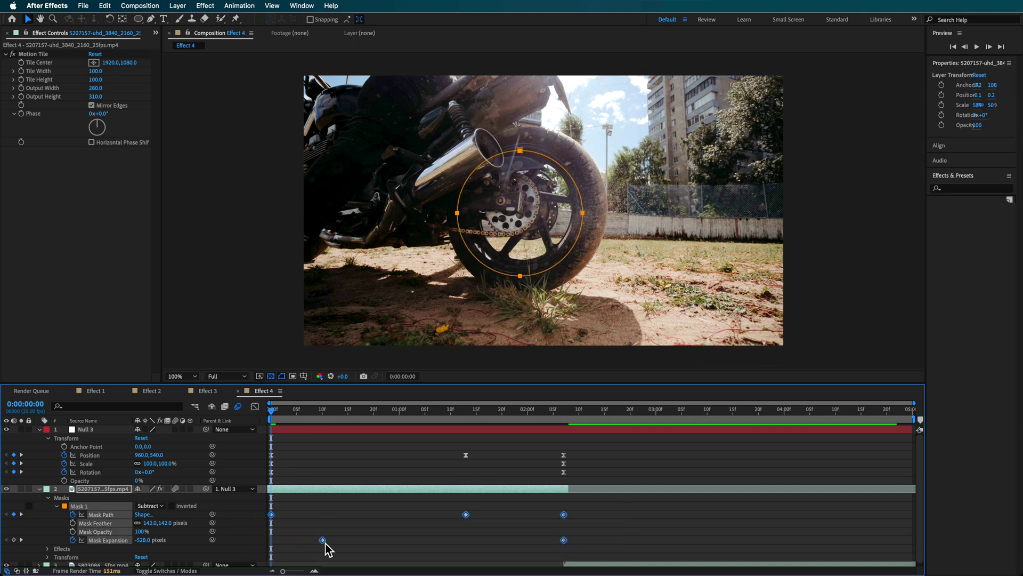
right_click(323, 540)
mouse_move(405, 562)
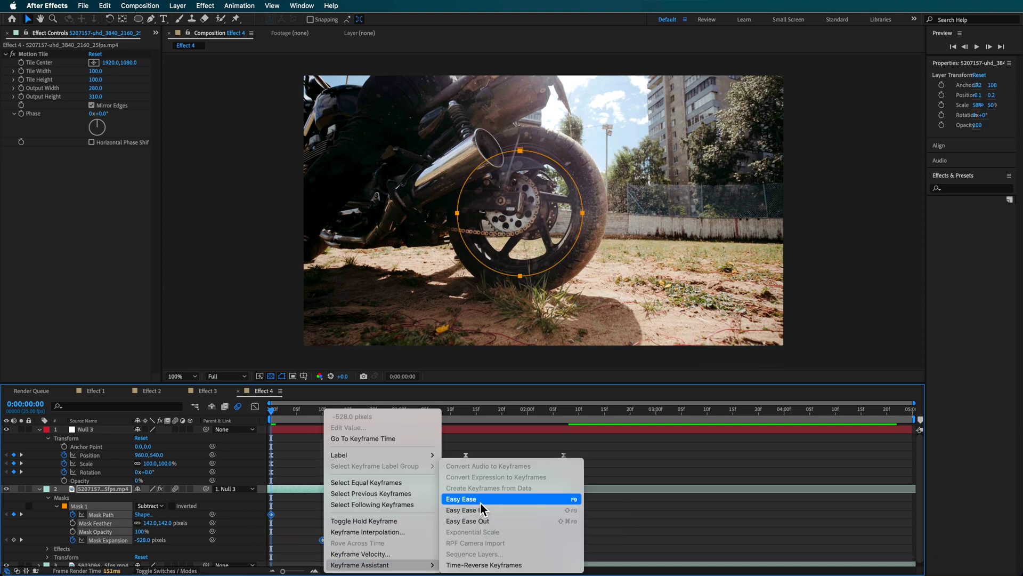
click(481, 502)
drag(280, 410, 595, 460)
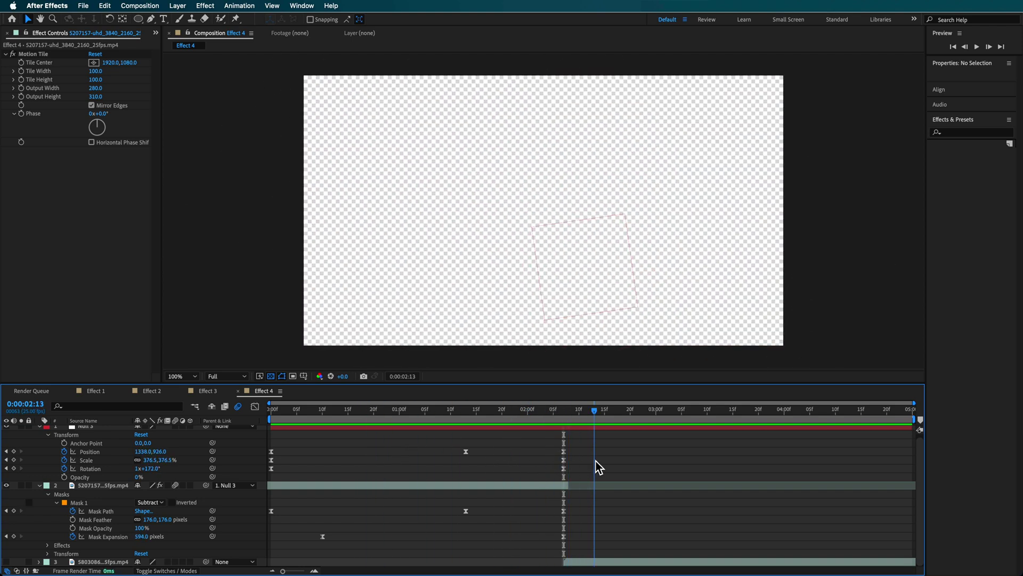